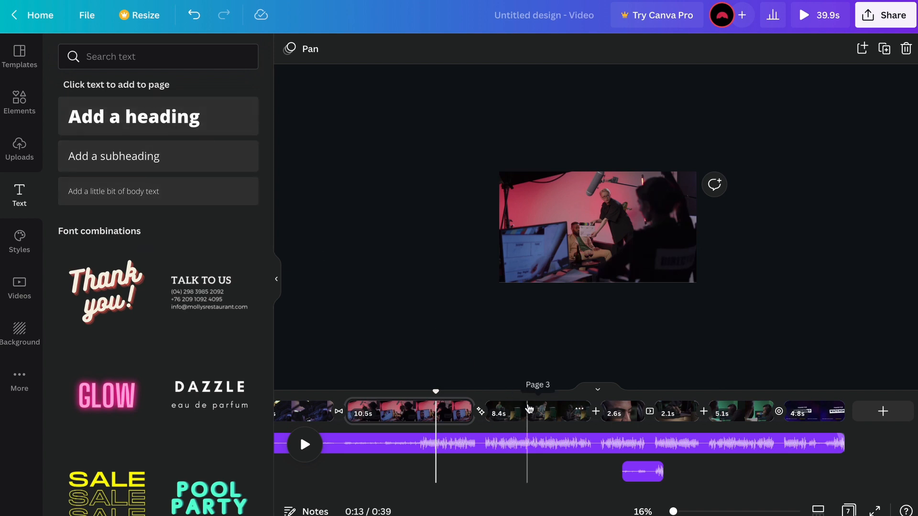
# - Preview the 5.1 s clip and the 4.8 s closing page of the video on the timeline
pyautogui.click(742, 401)
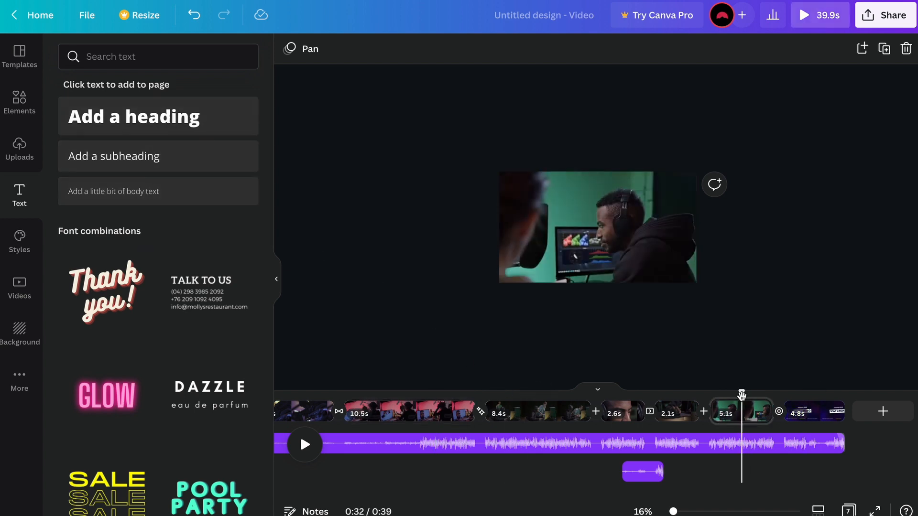
pyautogui.click(795, 395)
pyautogui.click(808, 398)
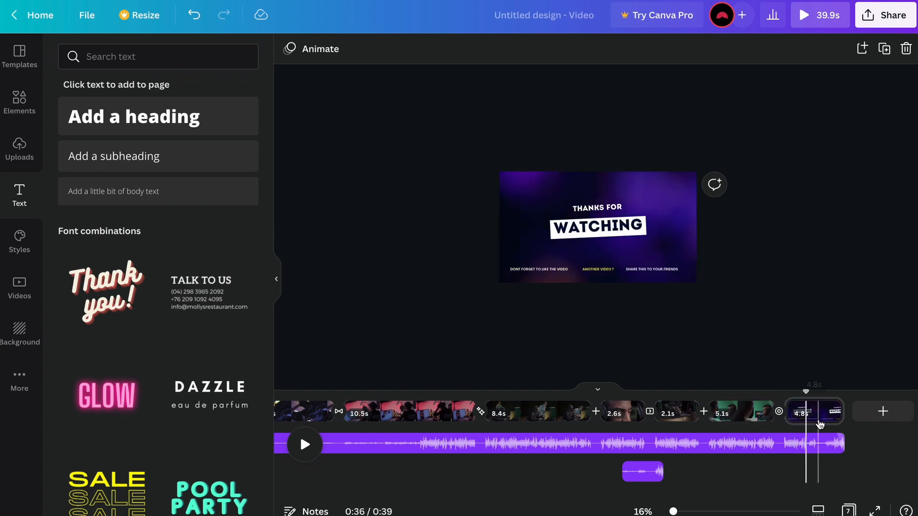
pyautogui.click(820, 418)
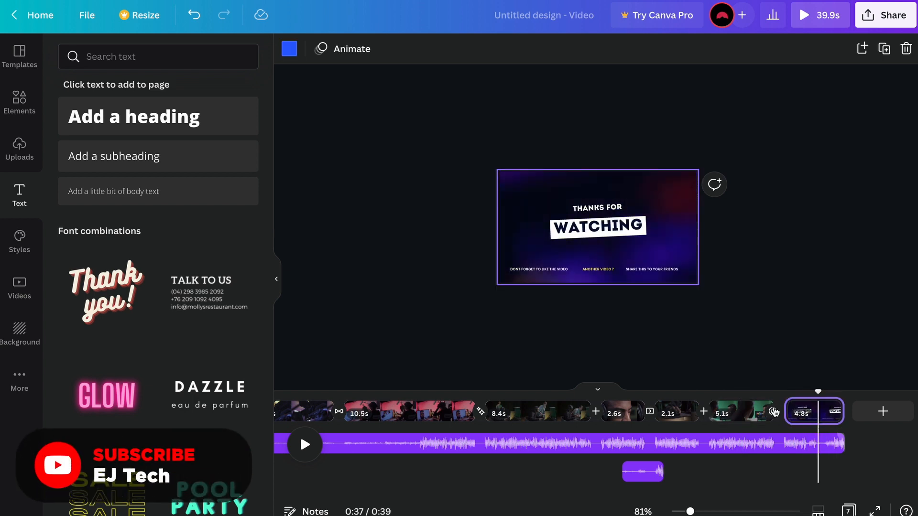
pyautogui.click(752, 405)
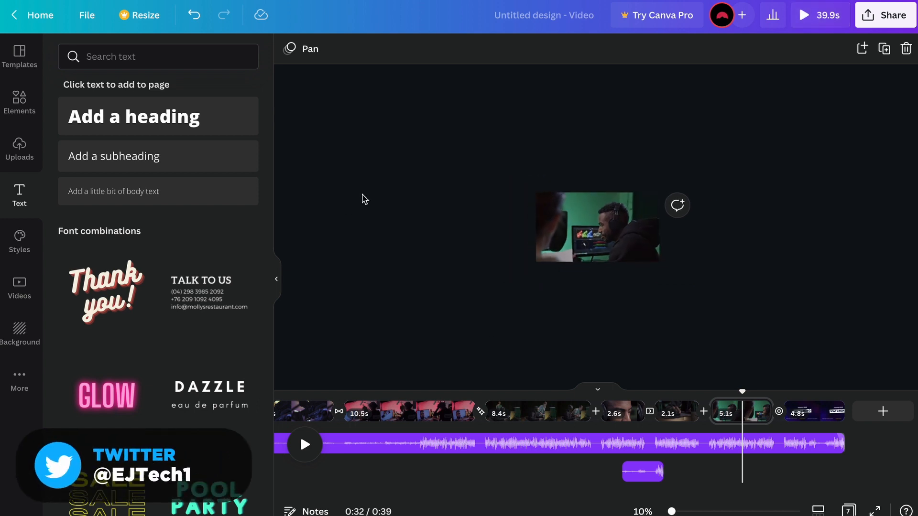
pyautogui.scroll(3, 362, 200)
pyautogui.click(188, 126)
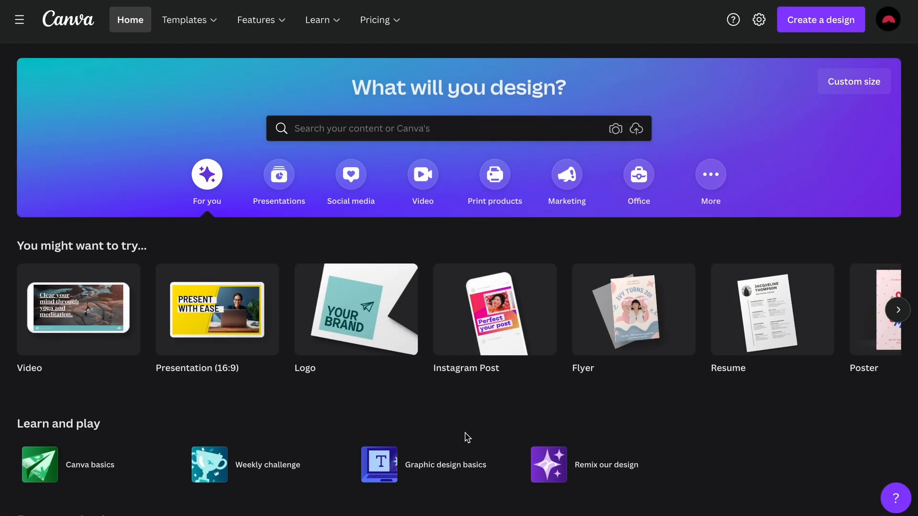
# - Browse the video design types and templates on the home page and choose the YouTube Video format
pyautogui.click(422, 194)
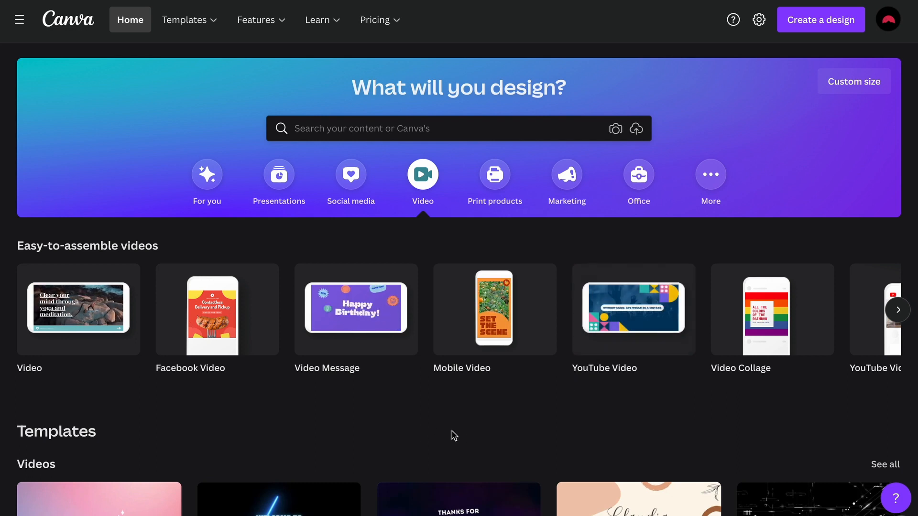
pyautogui.scroll(-5, 451, 434)
pyautogui.scroll(-7, 459, 278)
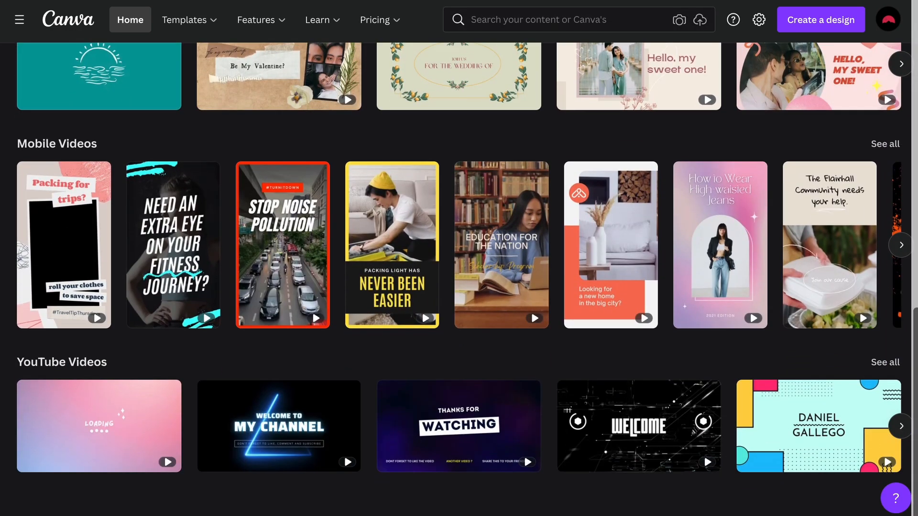
pyautogui.scroll(12, 624, 335)
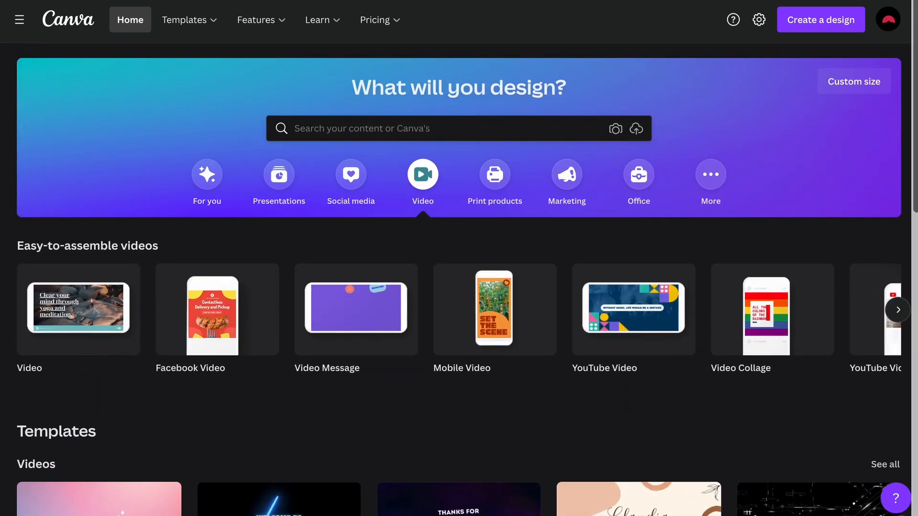
pyautogui.click(625, 334)
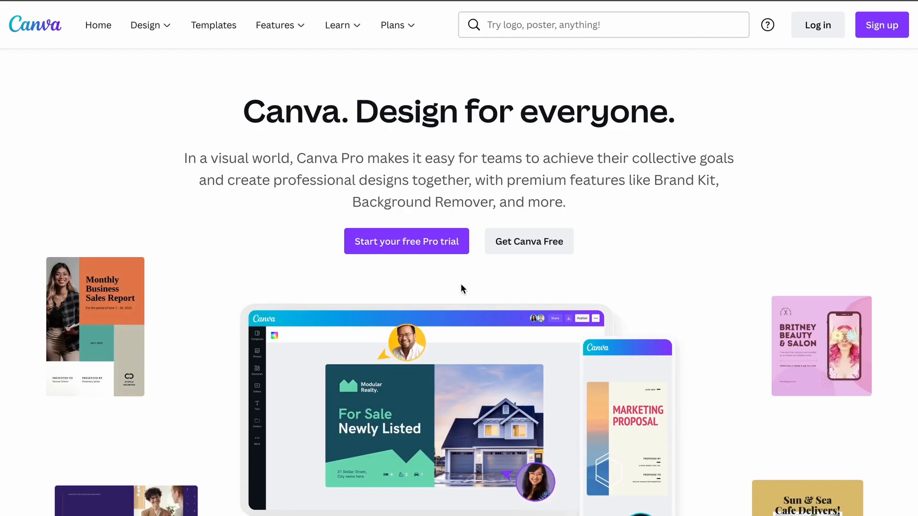
# - View the free plan and the Canva Pro prices on the website
pyautogui.click(520, 247)
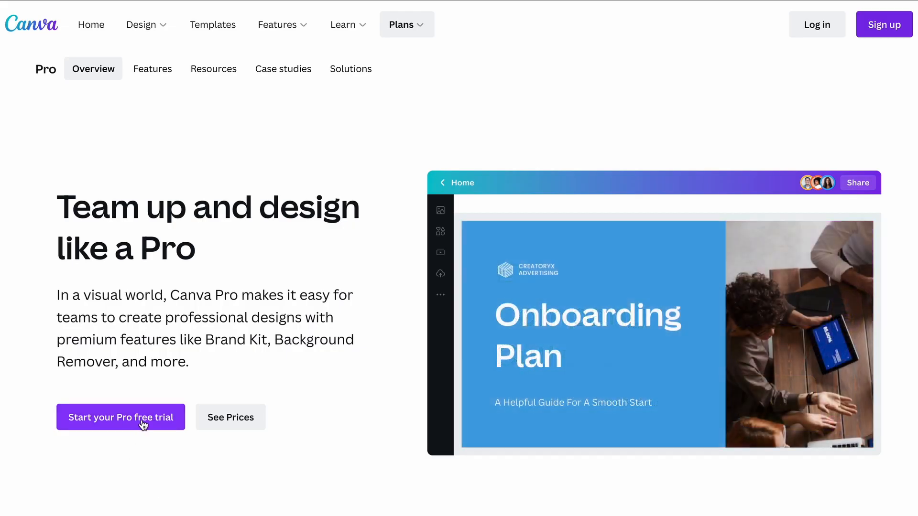
pyautogui.click(222, 420)
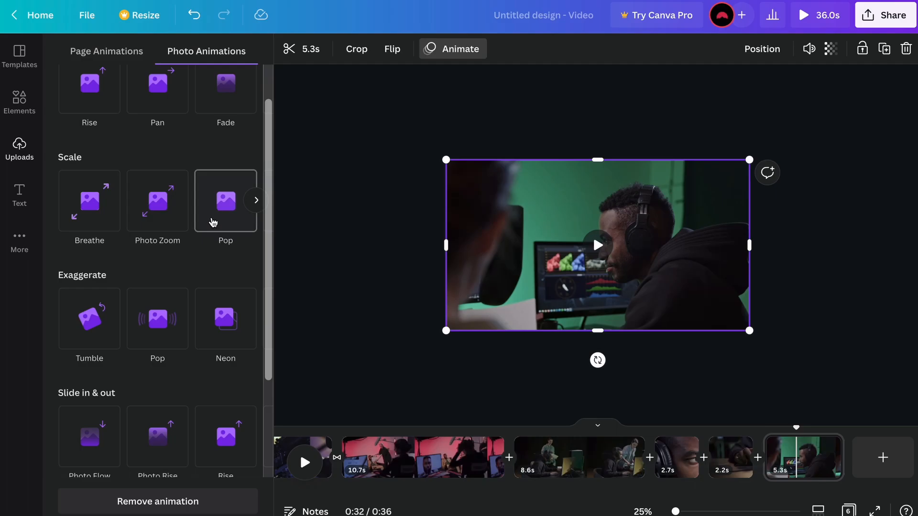
# - Examine the photo animations and page animations available for the 5.3 s clip
pyautogui.scroll(-3, 133, 349)
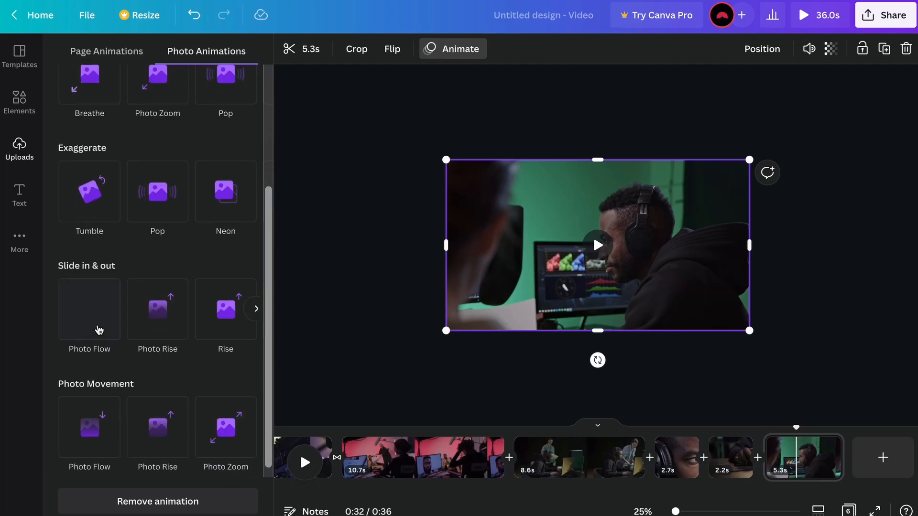
pyautogui.scroll(-1, 163, 397)
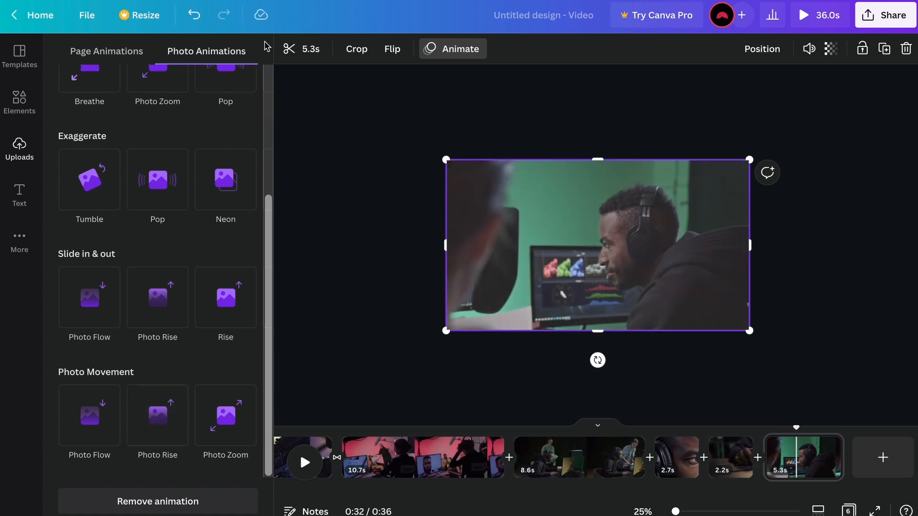
pyautogui.click(127, 50)
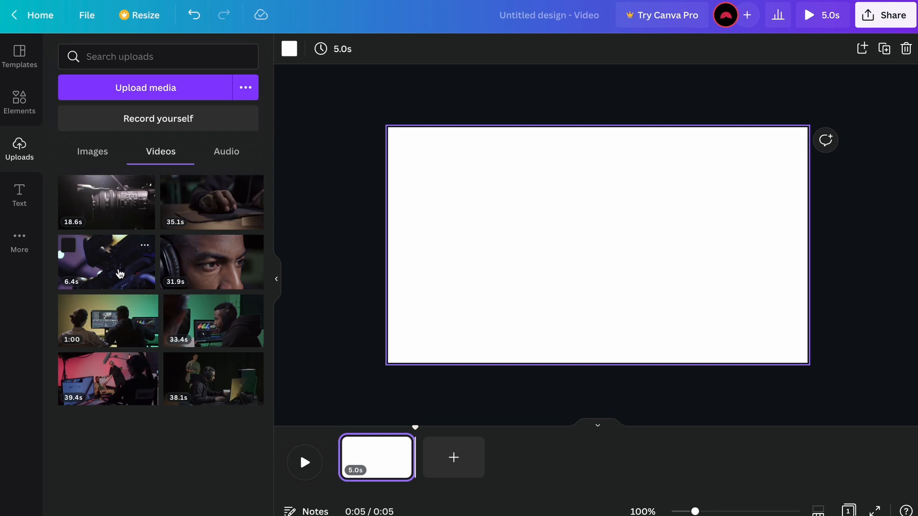
# - Add the uploaded 6.4 s camera clip to the blank page
pyautogui.click(113, 273)
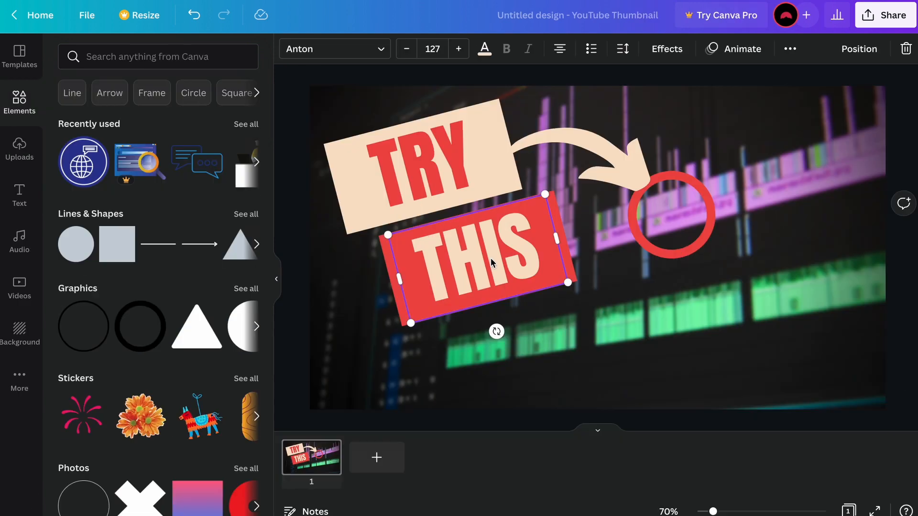
# - Adjust the size of the THIS text and the red circle on the YouTube thumbnail
pyautogui.moveTo(544, 191); pyautogui.dragTo(589, 213)
pyautogui.click(636, 194)
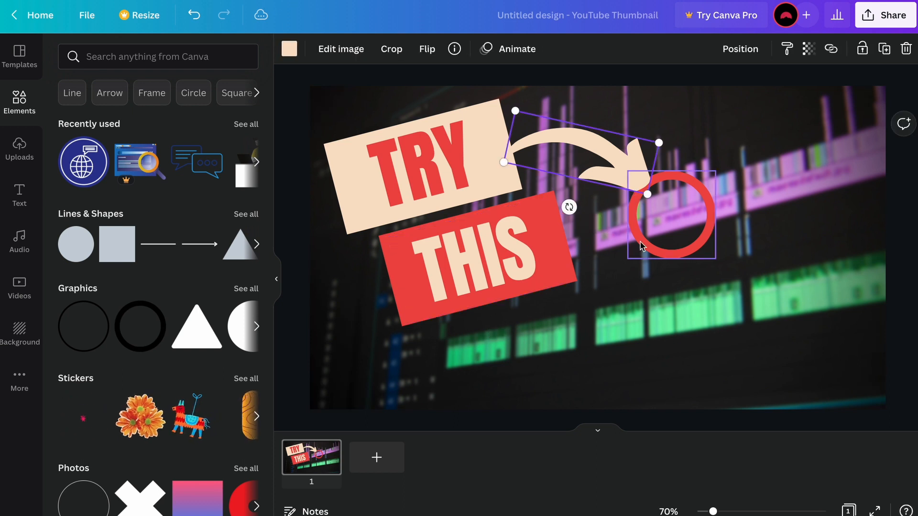
pyautogui.click(703, 244)
pyautogui.moveTo(711, 261); pyautogui.dragTo(694, 251)
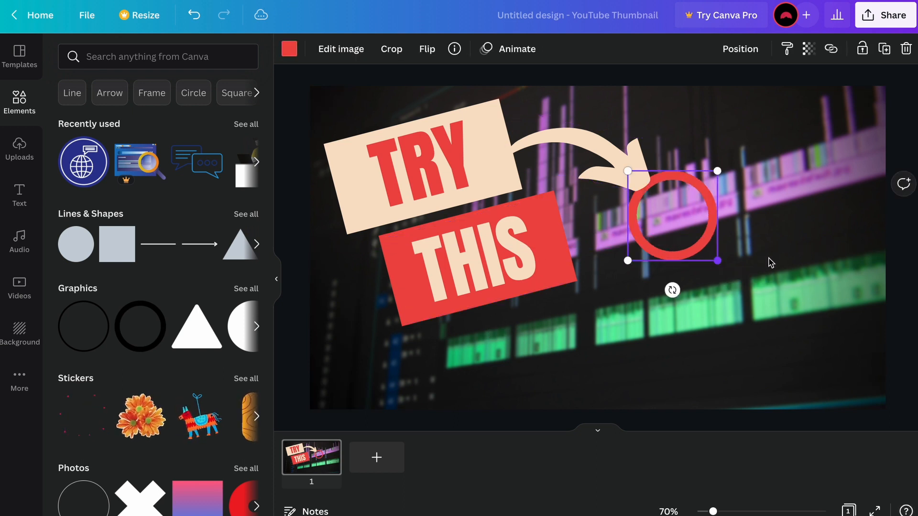
pyautogui.click(797, 265)
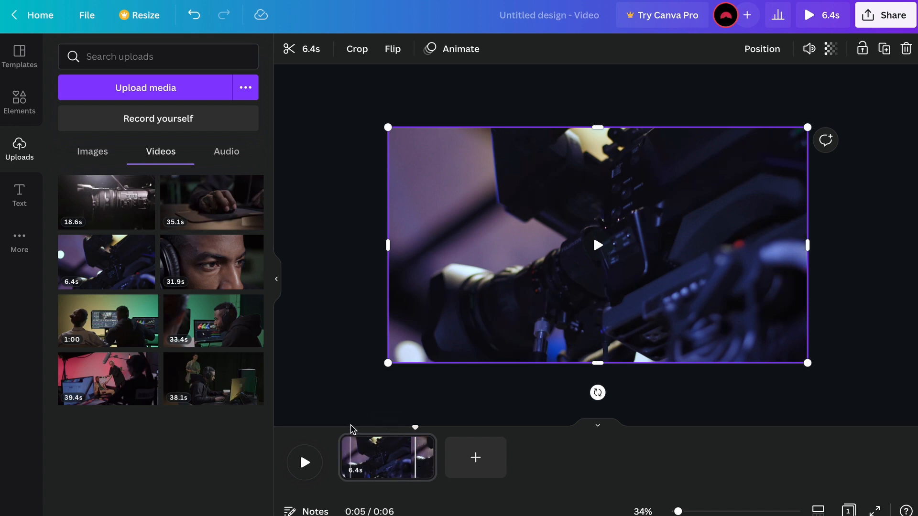
# - Play back the 6.4 s camera clip on the timeline
pyautogui.press('space')
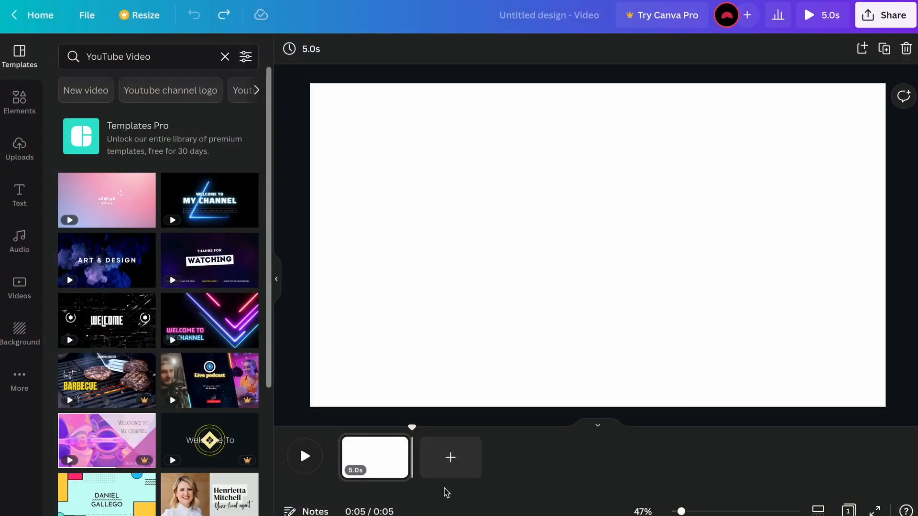
# - Add a second blank page, extend its duration to 16.5 s, and position the playhead at its start
pyautogui.click(447, 462)
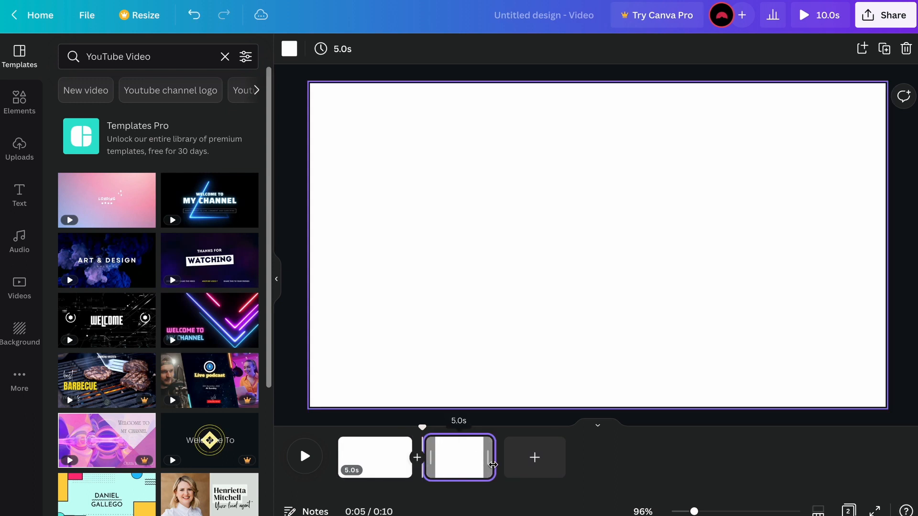
pyautogui.moveTo(492, 464); pyautogui.dragTo(665, 471)
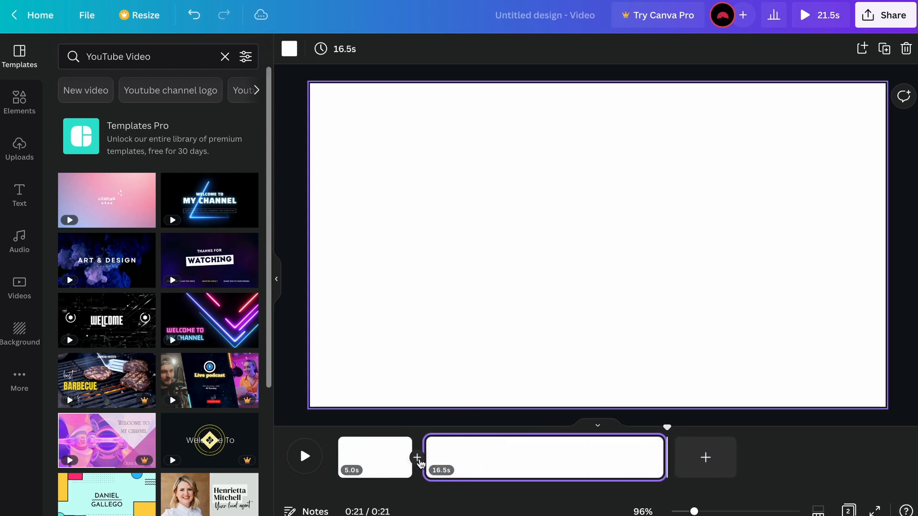
pyautogui.click(417, 462)
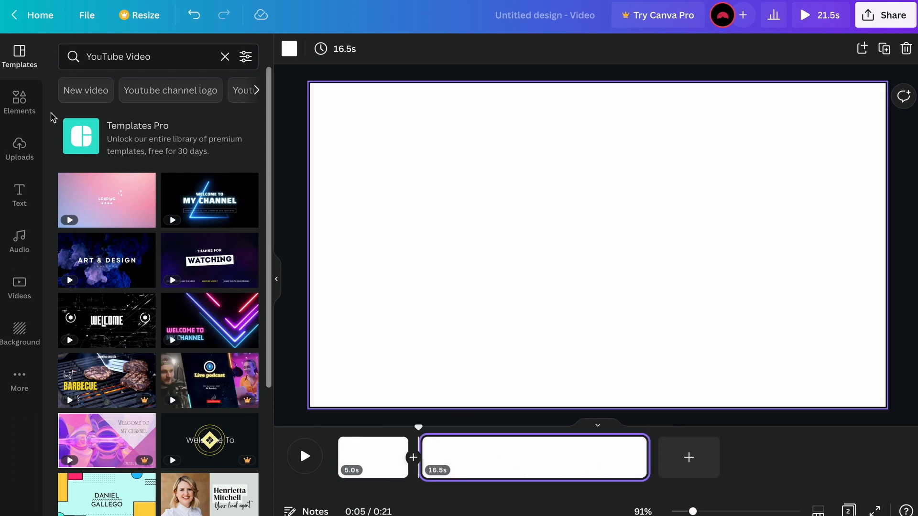
# - Examine the available elements, uploads, text, audio, videos, backgrounds, extra apps and templates
pyautogui.click(20, 98)
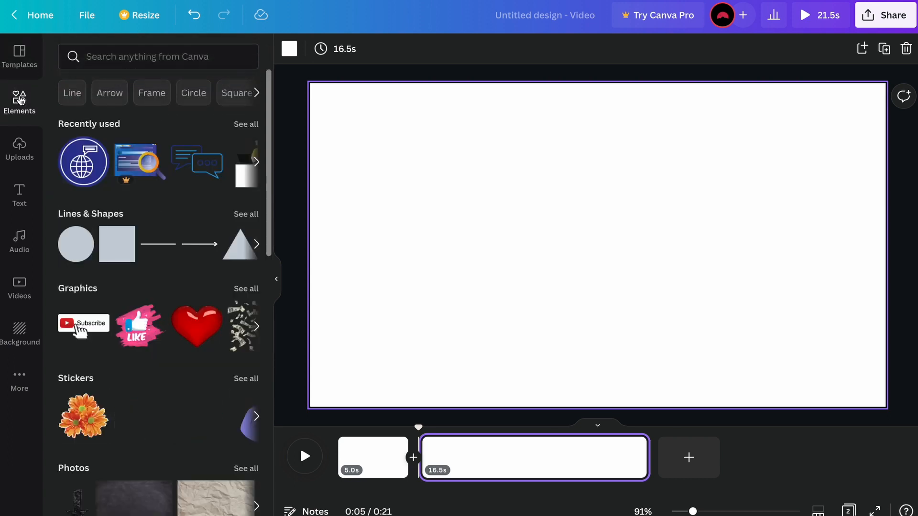
pyautogui.click(18, 144)
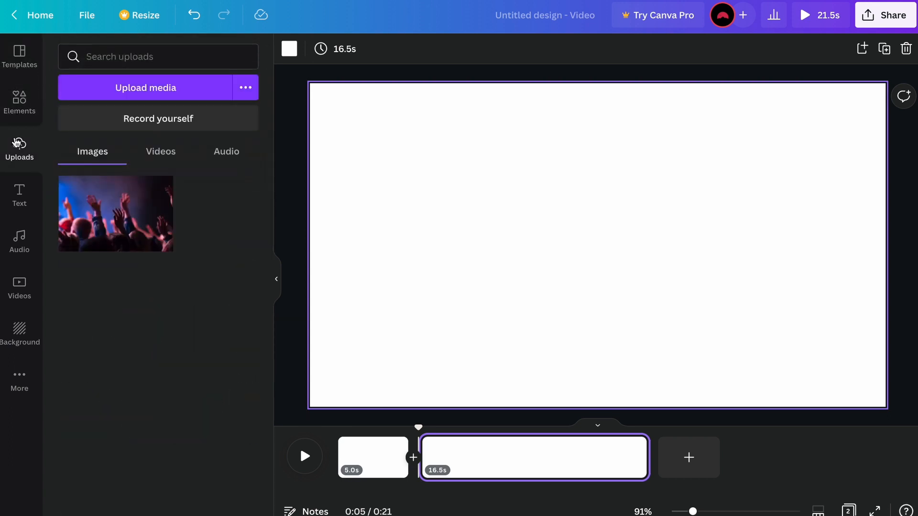
pyautogui.click(156, 153)
pyautogui.click(33, 200)
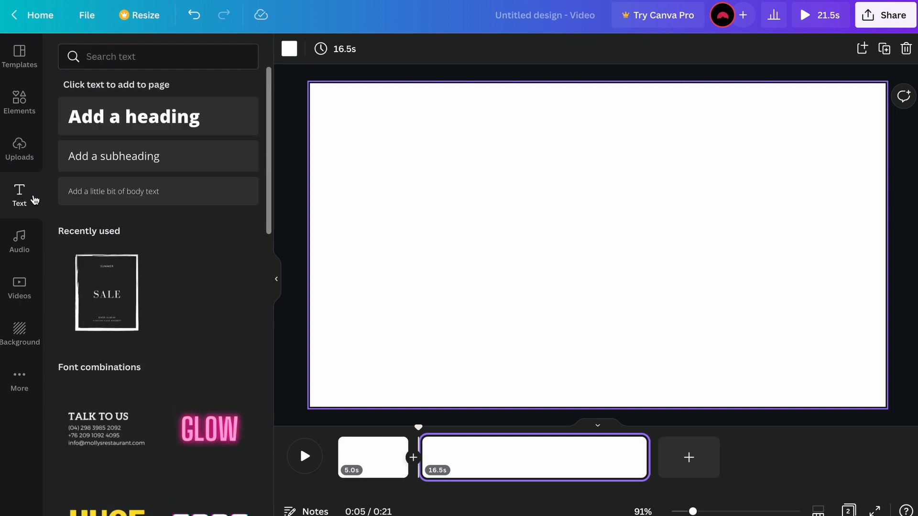
pyautogui.click(29, 246)
pyautogui.click(26, 291)
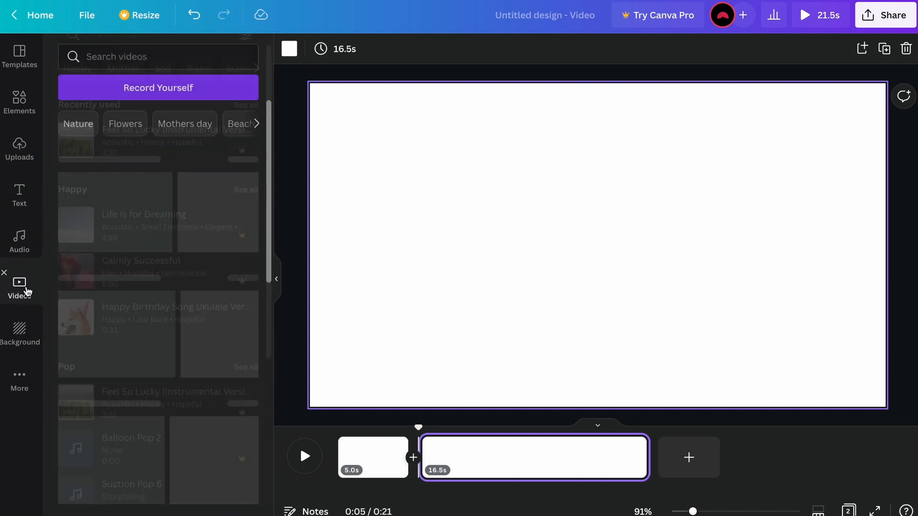
pyautogui.click(19, 332)
pyautogui.click(19, 380)
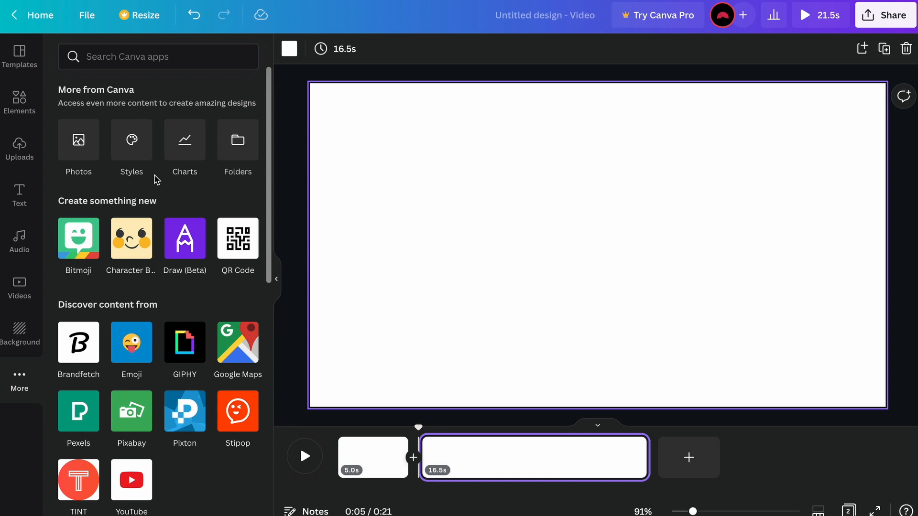
pyautogui.click(24, 64)
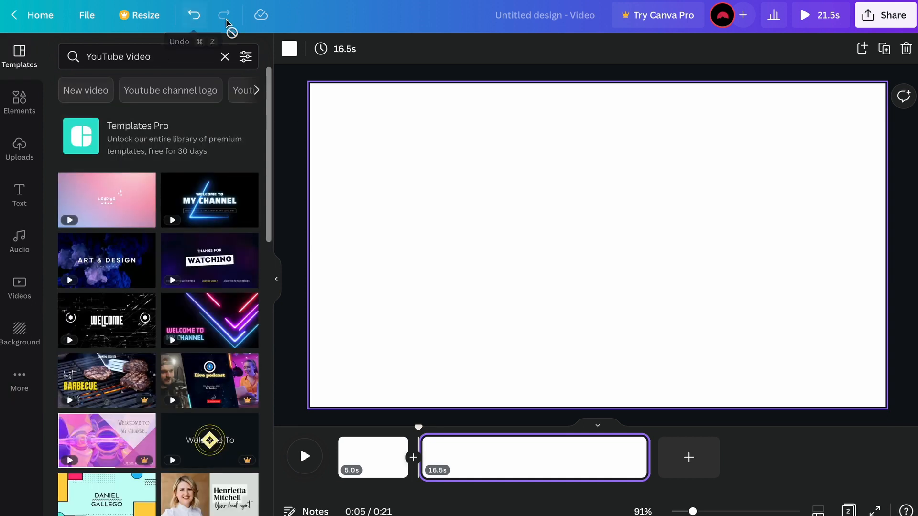
# - Look over the design's file options and sharing options
pyautogui.click(85, 19)
pyautogui.click(503, 57)
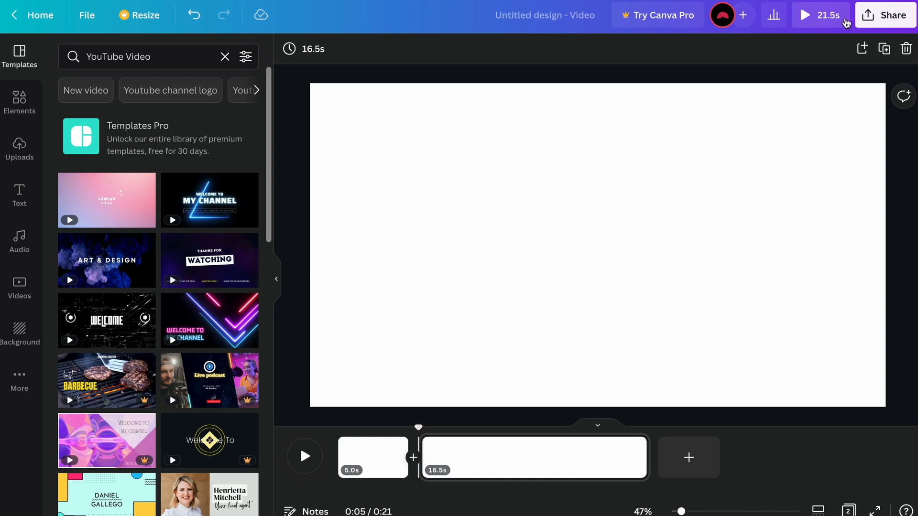
pyautogui.click(881, 20)
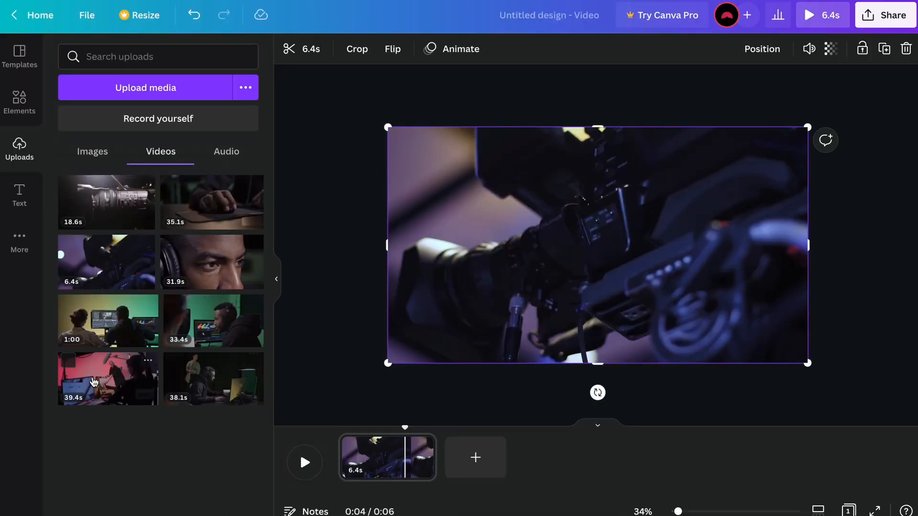
# - Add the uploaded 39.4 s film-set clip as the second page and remove the smaller duplicate overlaid on it
pyautogui.moveTo(94, 383); pyautogui.dragTo(484, 458)
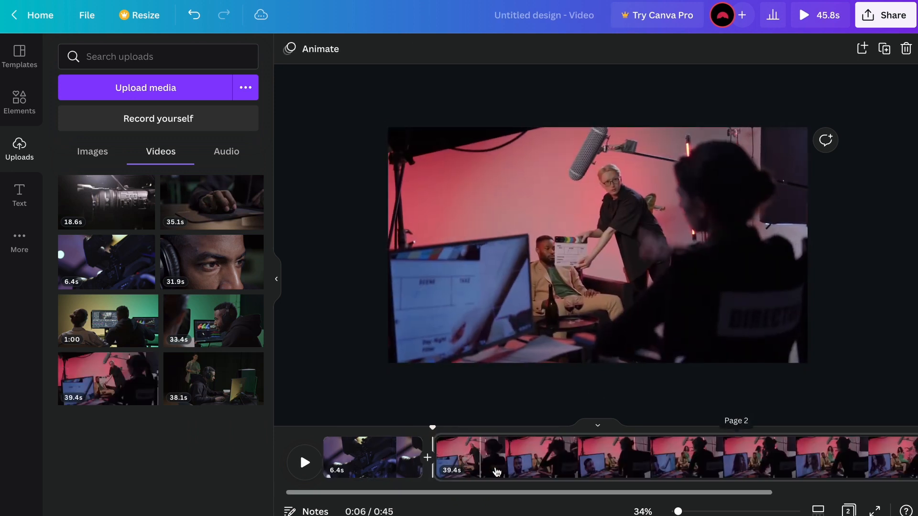
pyautogui.click(526, 472)
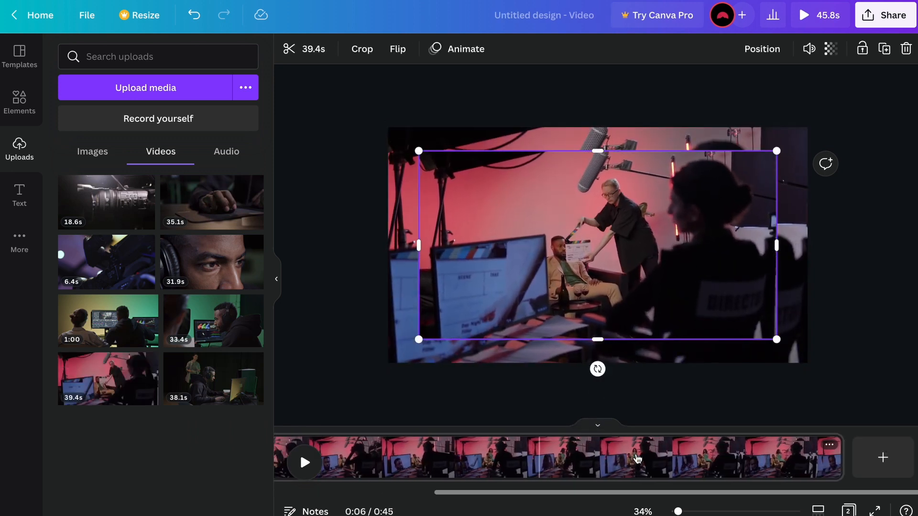
pyautogui.click(682, 457)
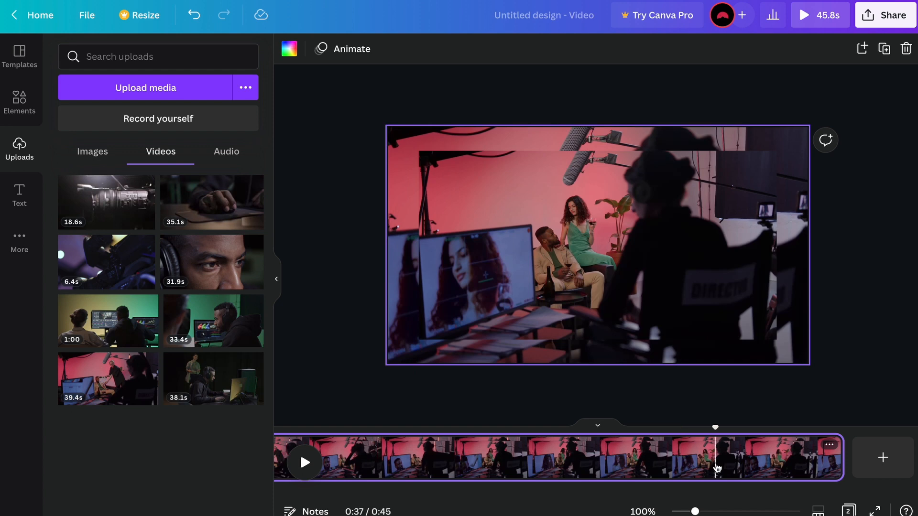
pyautogui.click(697, 293)
pyautogui.click(698, 293)
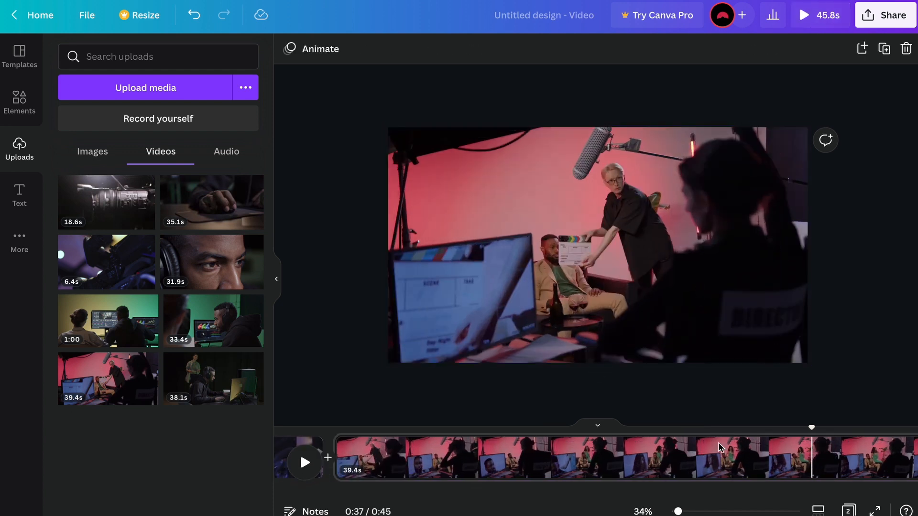
pyautogui.hscroll(2, 722, 473)
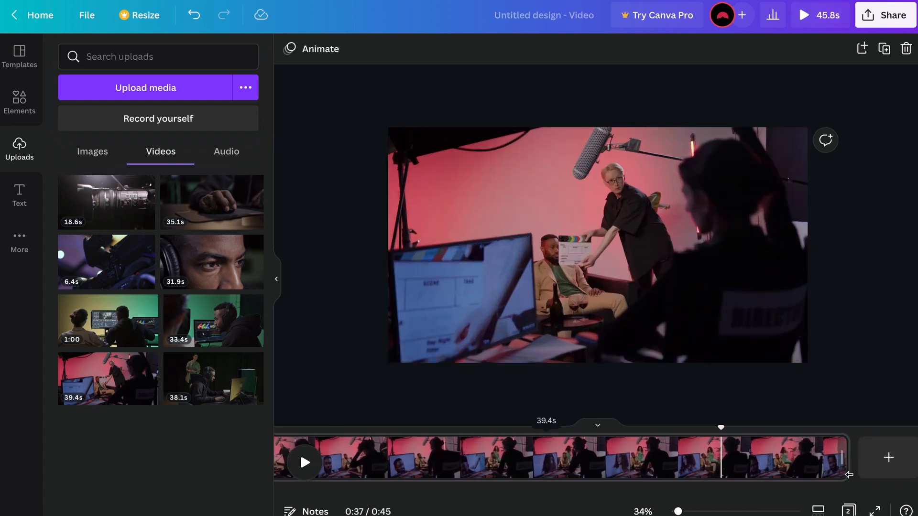
# - Trim the end of the film-set clip on the second page so it lasts 10.8 s
pyautogui.moveTo(846, 473); pyautogui.dragTo(407, 467)
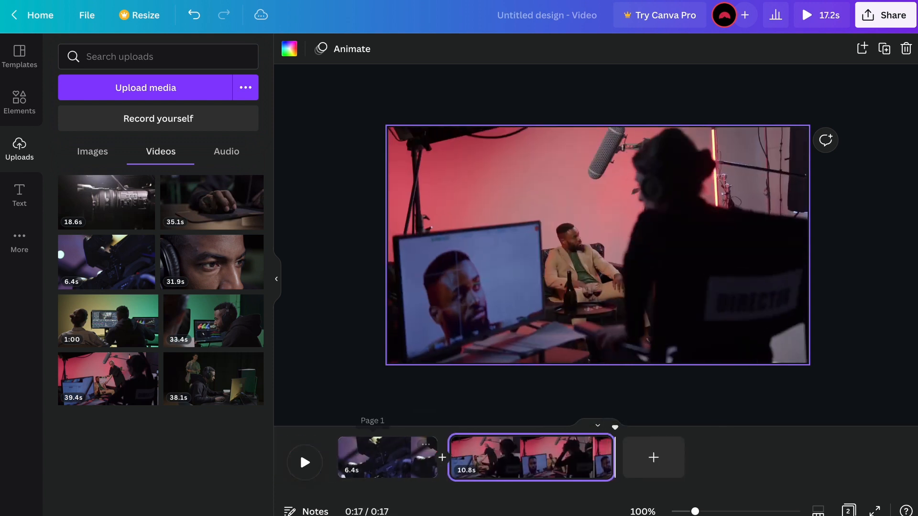
pyautogui.moveTo(695, 512); pyautogui.dragTo(690, 513)
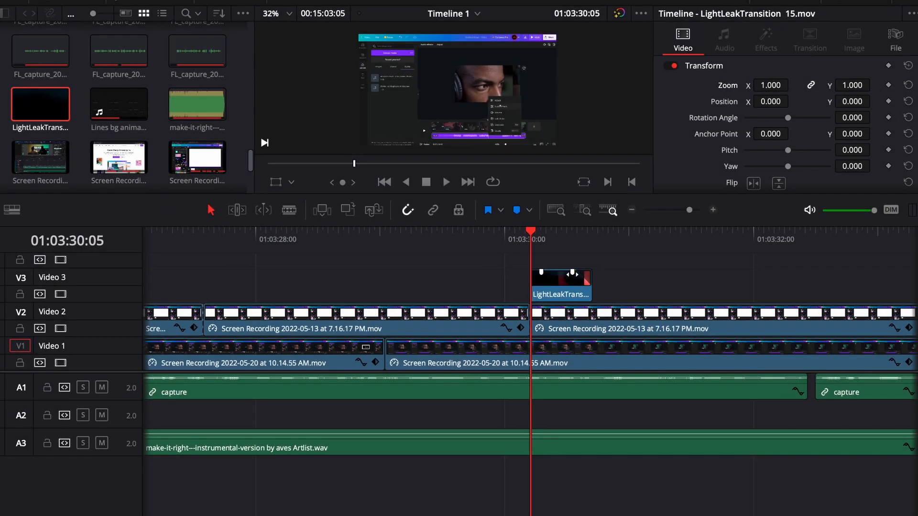
# - In DaVinci Resolve, step through the light-leak clip on Video 3 and extend its end by a few frames
pyautogui.press('space')
pyautogui.click(577, 248)
pyautogui.press('Right')
pyautogui.press('Right')
pyautogui.press('Right')
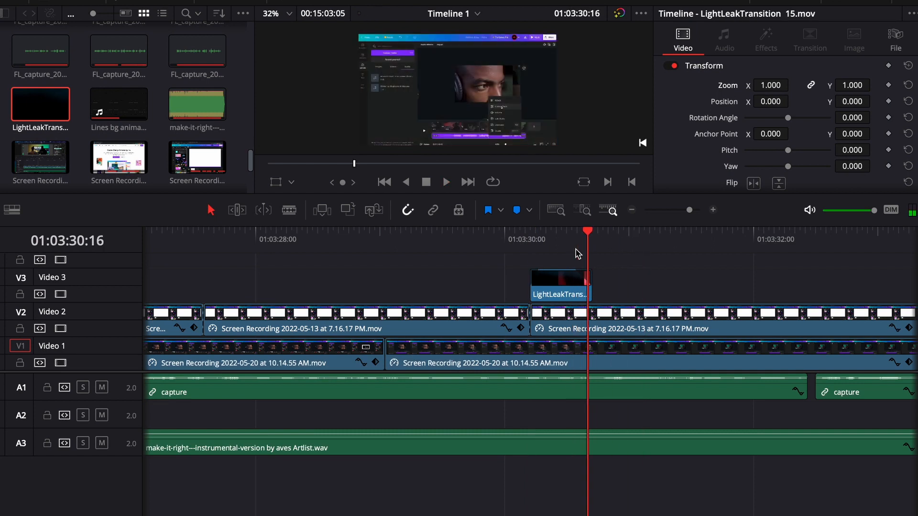
pyautogui.moveTo(600, 294); pyautogui.dragTo(612, 292)
pyautogui.press('Right')
pyautogui.press('Right')
pyautogui.press('Right')
pyautogui.press('Right')
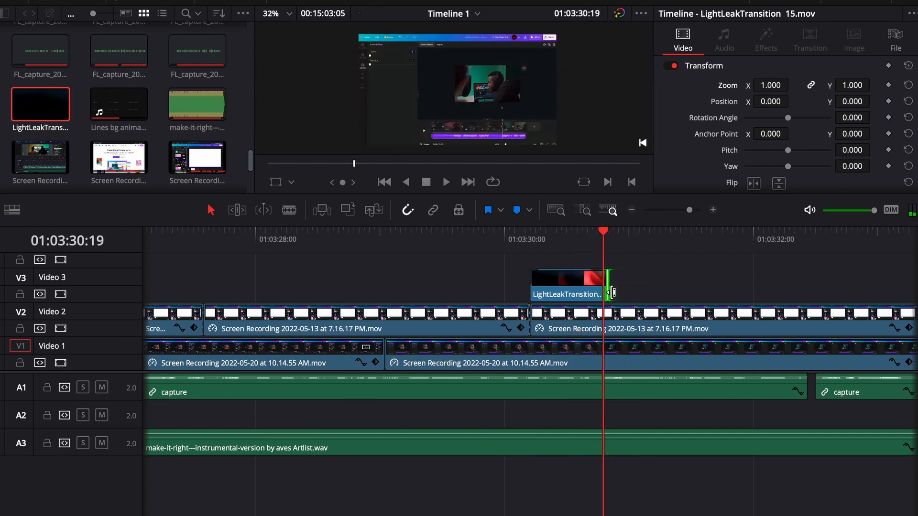
# - Play back the extended light-leak transition, then look over a further part of the timeline
pyautogui.click(532, 246)
pyautogui.press('space')
pyautogui.press('space')
pyautogui.click(631, 211)
pyautogui.click(631, 211)
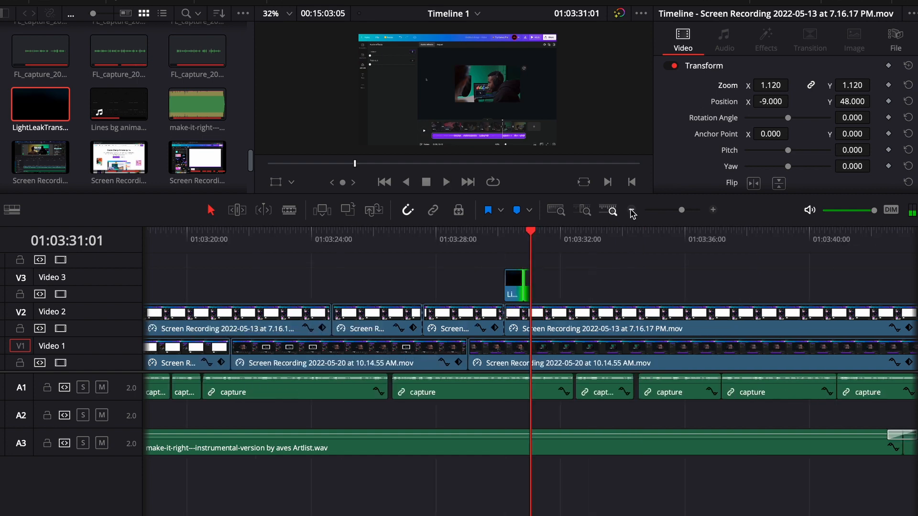
pyautogui.click(632, 210)
pyautogui.hscroll(8, 635, 315)
pyautogui.hscroll(10, 634, 315)
pyautogui.click(269, 243)
pyautogui.hscroll(-1, 367, 255)
pyautogui.press('space')
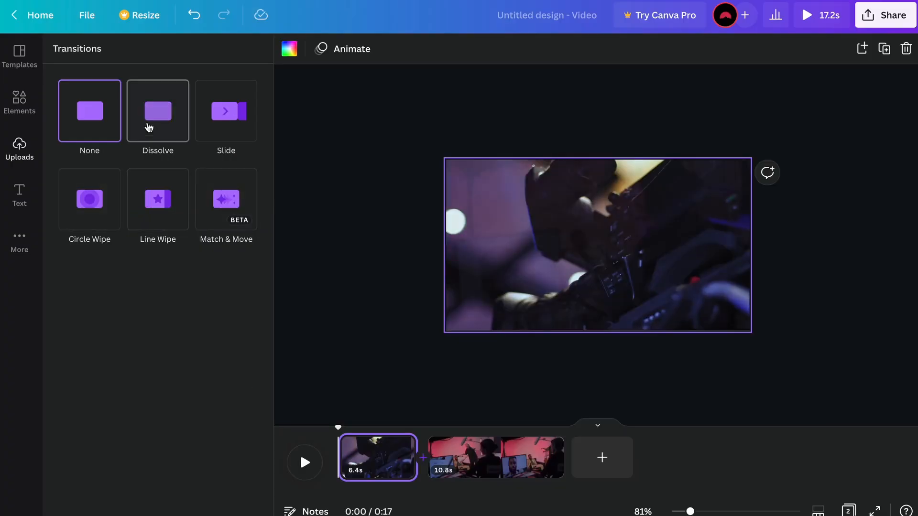
# - Back in Canva, apply the Pan page animation to the first page and play the video into the second page
pyautogui.click(341, 51)
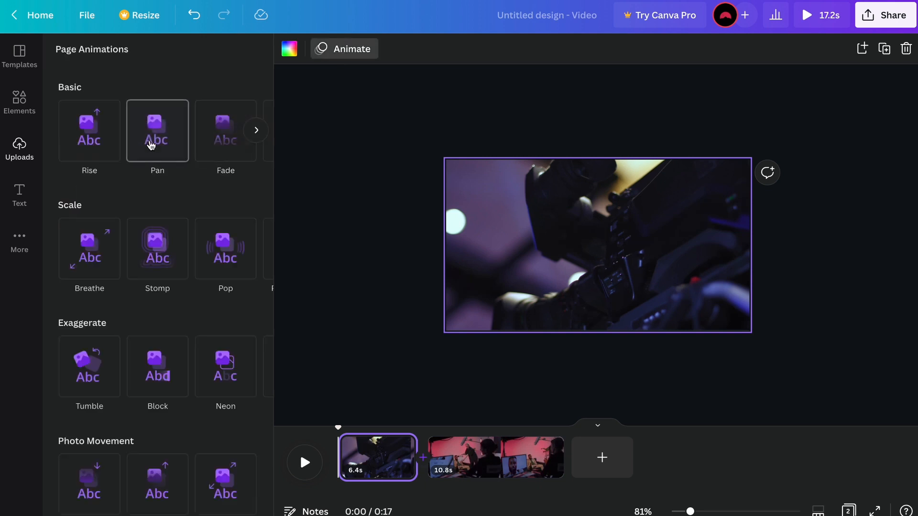
pyautogui.click(151, 145)
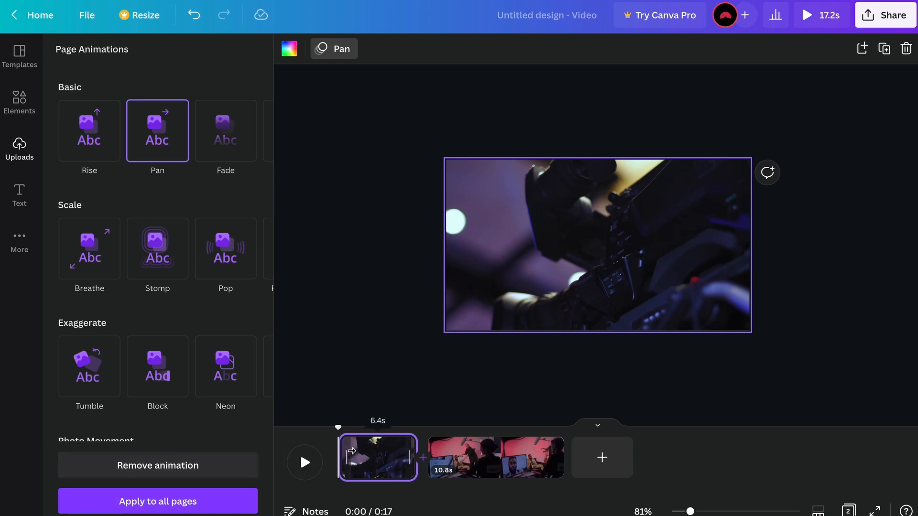
pyautogui.click(305, 462)
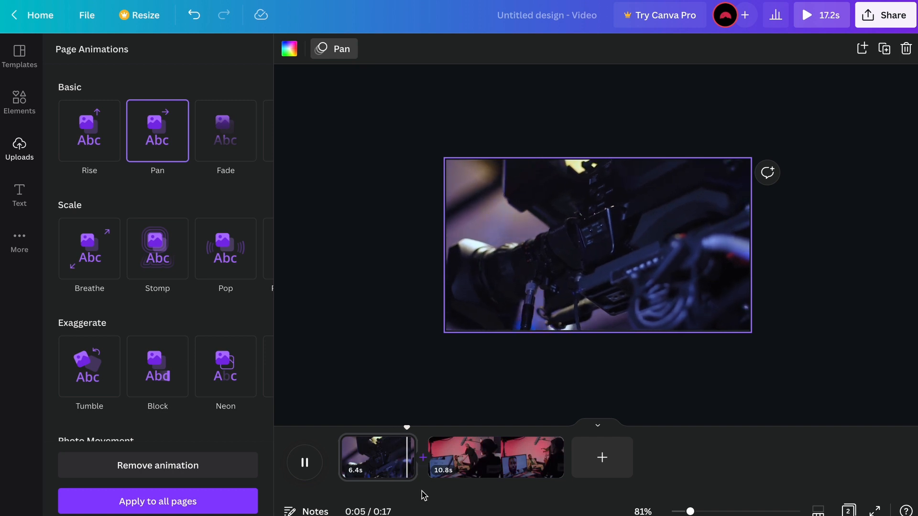
pyautogui.click(454, 471)
pyautogui.click(443, 471)
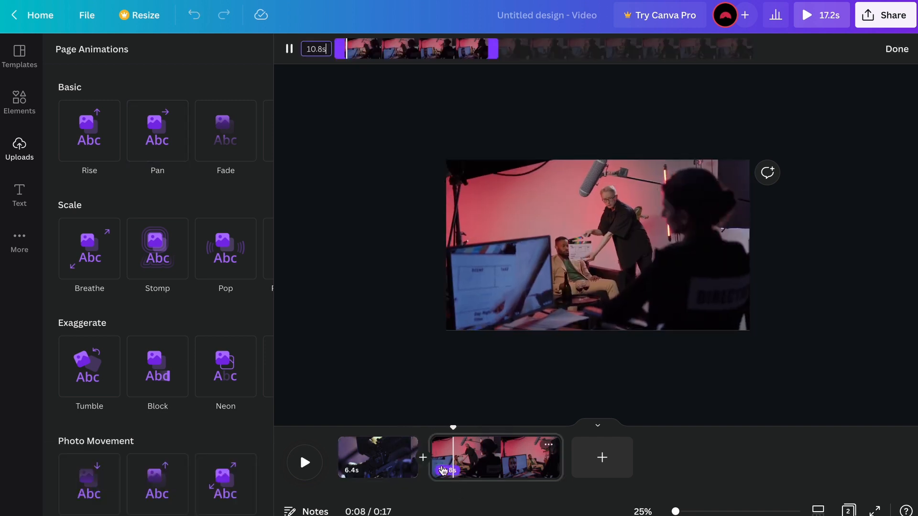
# - Replay the first page from its start and remove its Pan animation
pyautogui.click(352, 449)
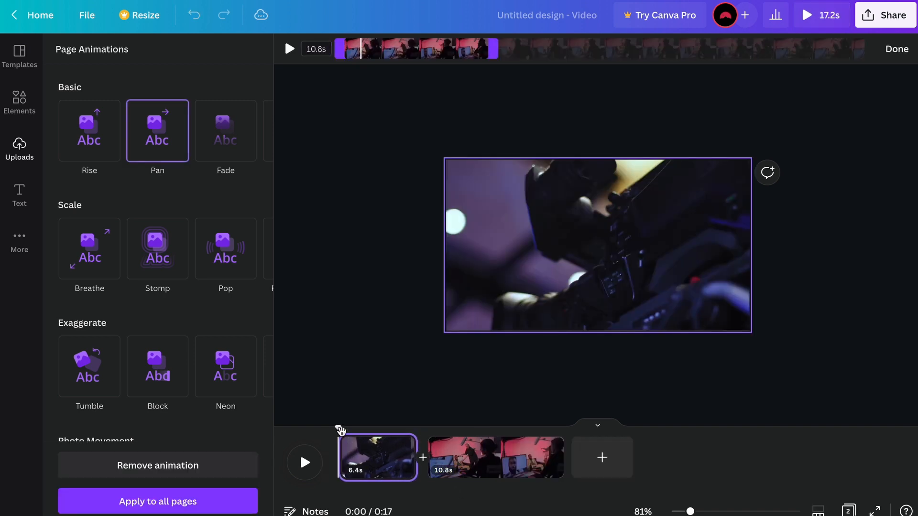
pyautogui.moveTo(339, 429); pyautogui.dragTo(339, 429)
pyautogui.click(311, 457)
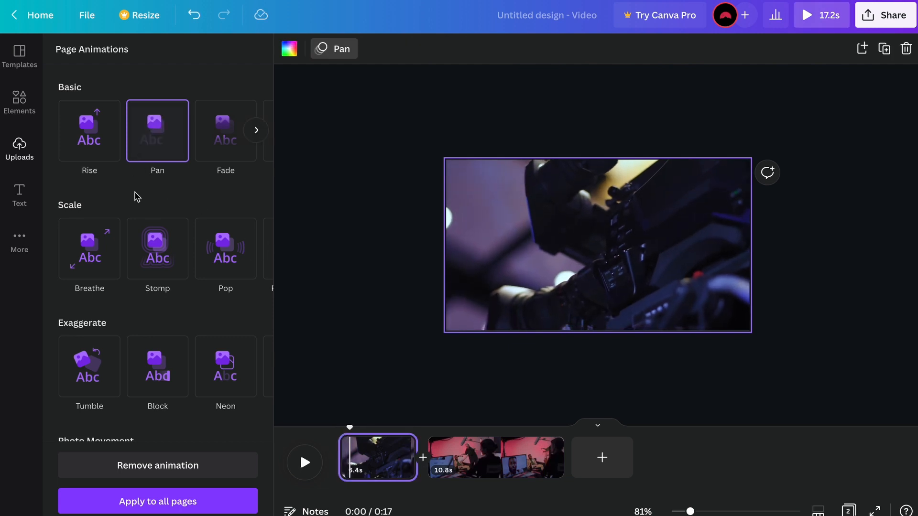
pyautogui.click(191, 466)
# - Apply the Pan page animation to the second page with the film-set clip
pyautogui.click(474, 451)
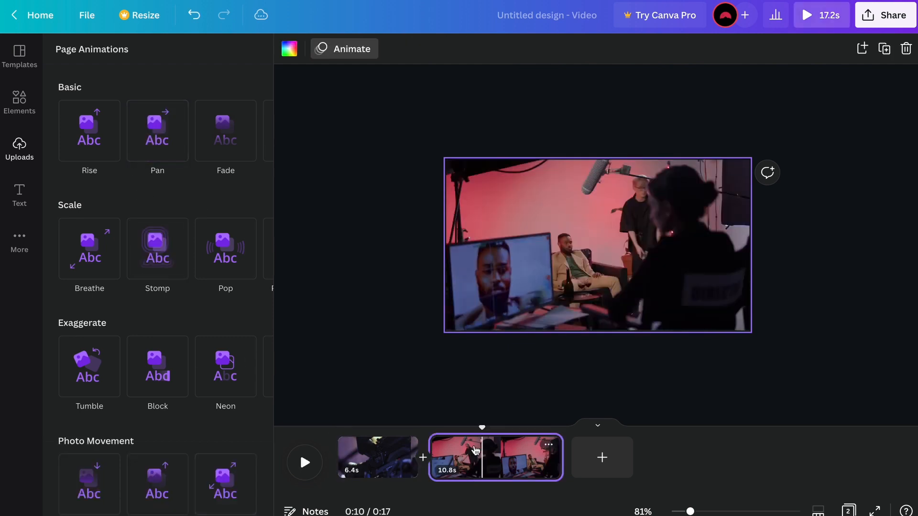
pyautogui.click(167, 142)
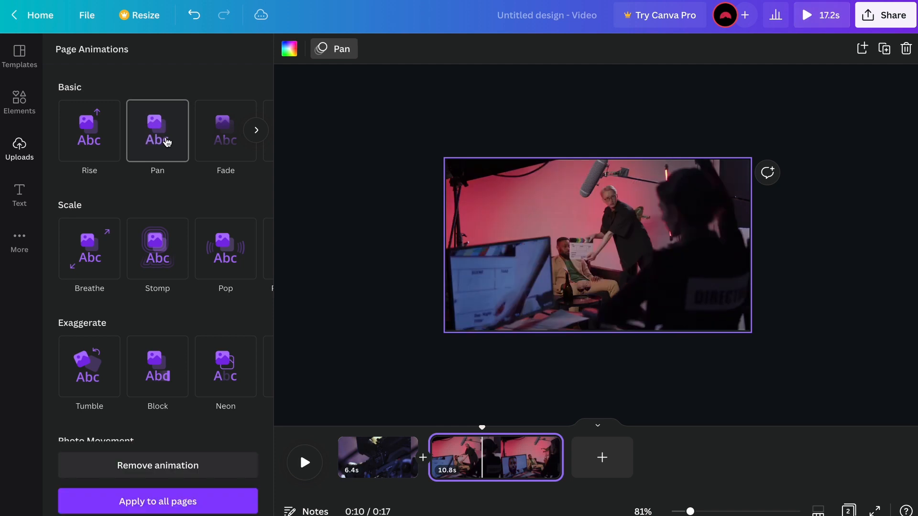
pyautogui.click(403, 436)
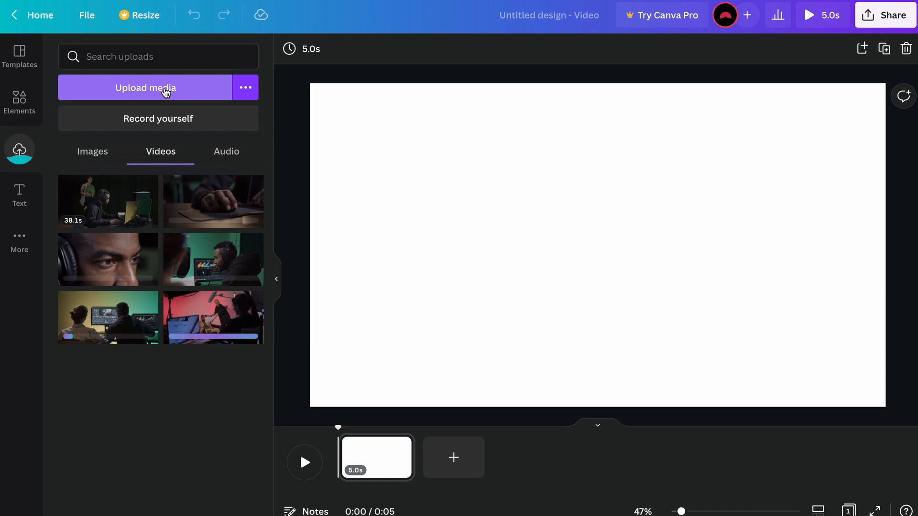
# - Upload Pexels Videos 2512876.mp4 from the Downloads folder and view the uploaded images
pyautogui.click(166, 92)
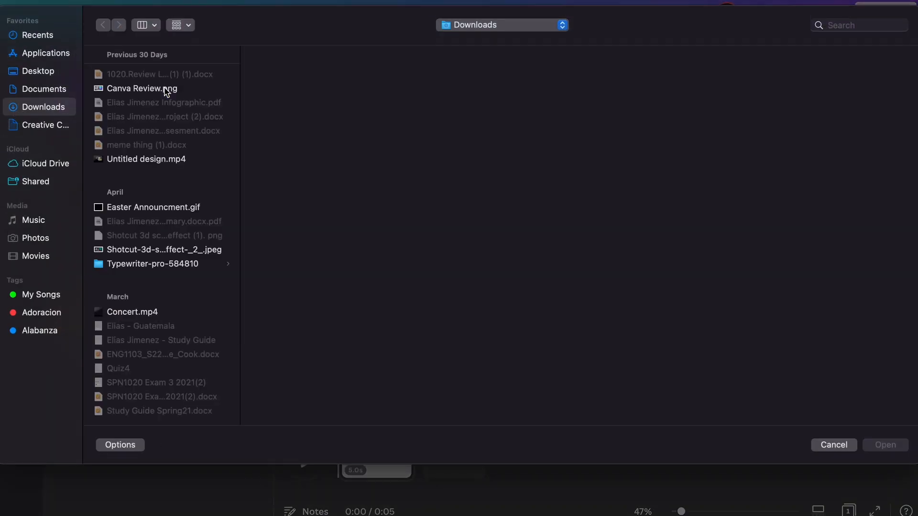
pyautogui.scroll(-3, 178, 341)
pyautogui.scroll(-4, 178, 341)
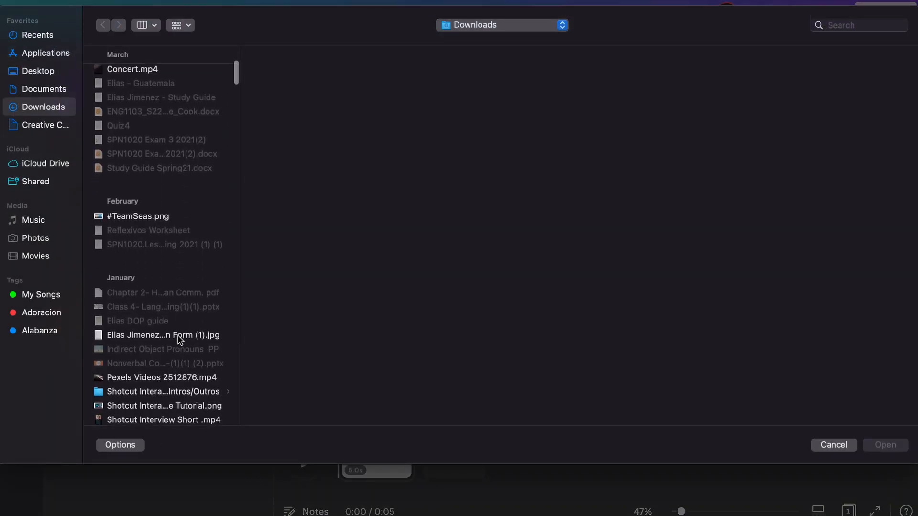
pyautogui.click(169, 378)
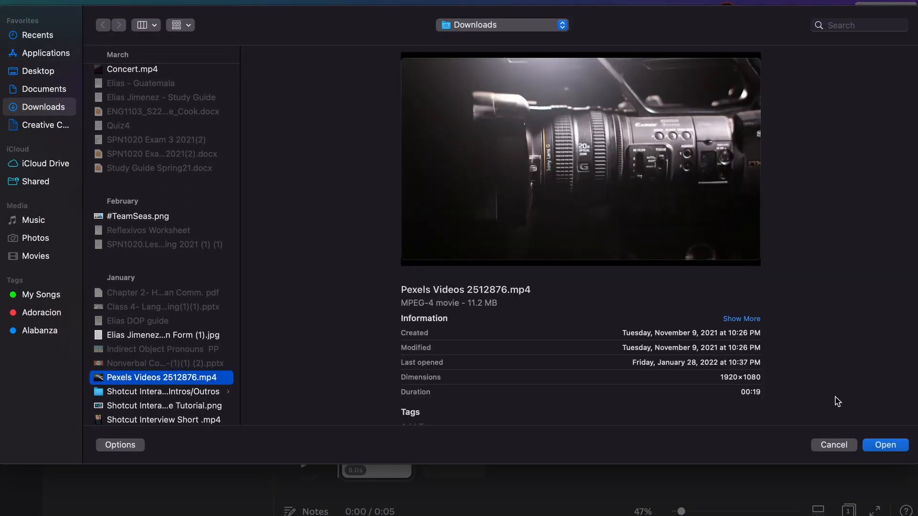
pyautogui.click(889, 447)
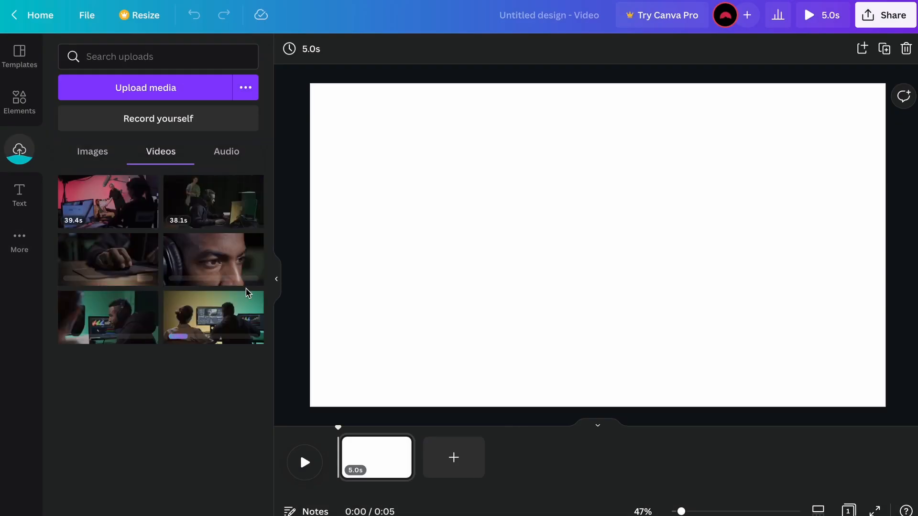
pyautogui.click(94, 153)
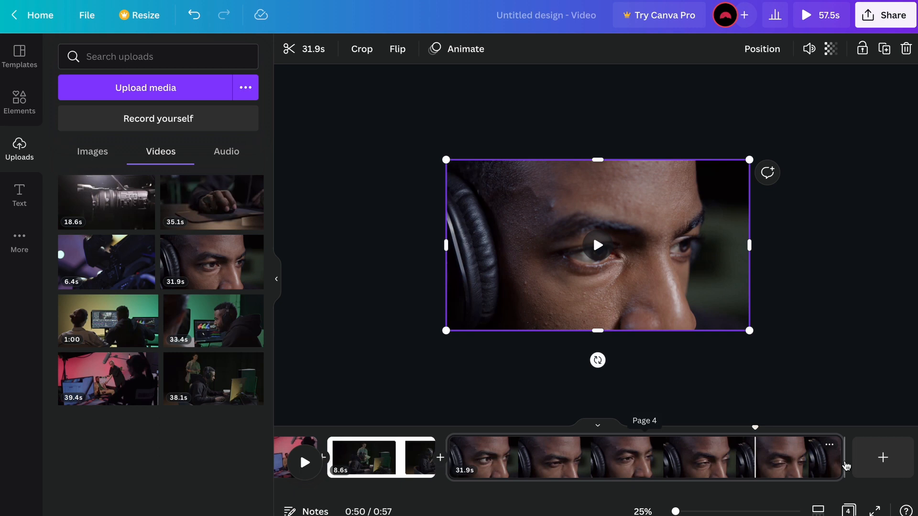
# - Split the headphone close-up on page 4 at 0:41 and delete the second part
pyautogui.click(640, 454)
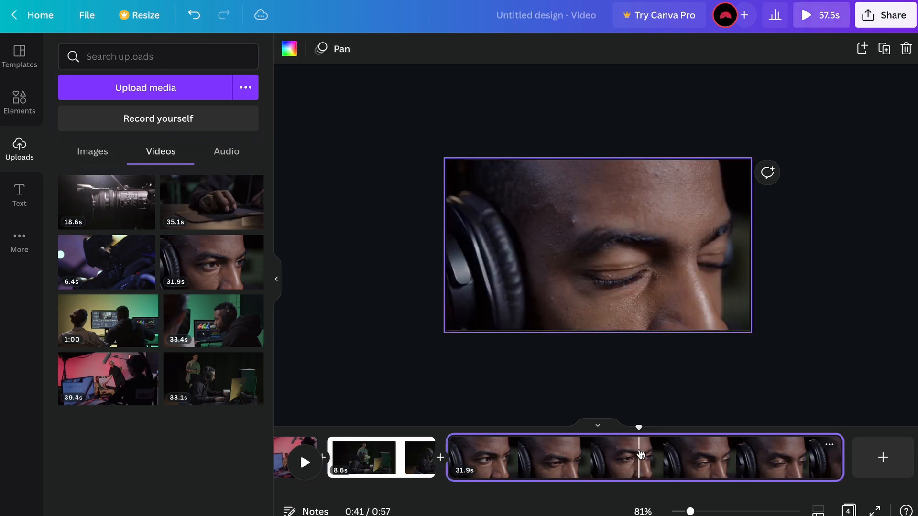
pyautogui.rightClick(639, 454)
pyautogui.click(673, 391)
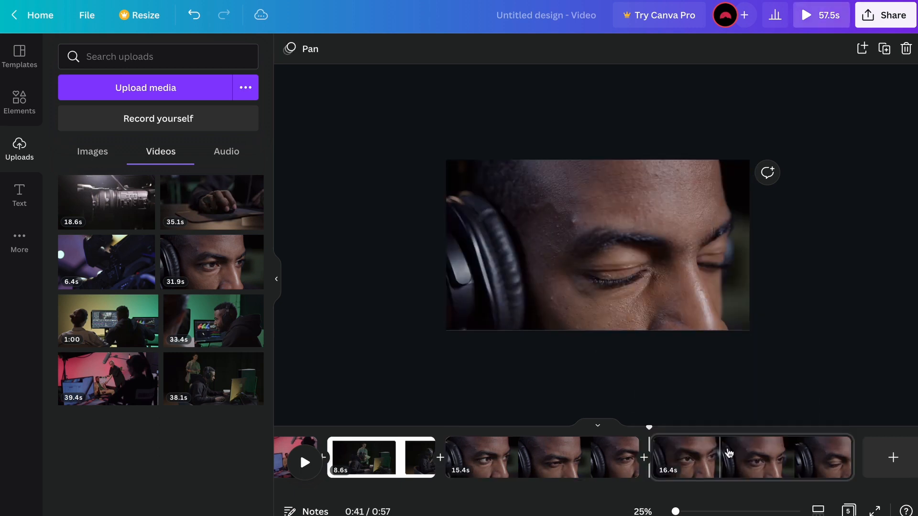
pyautogui.press('Delete')
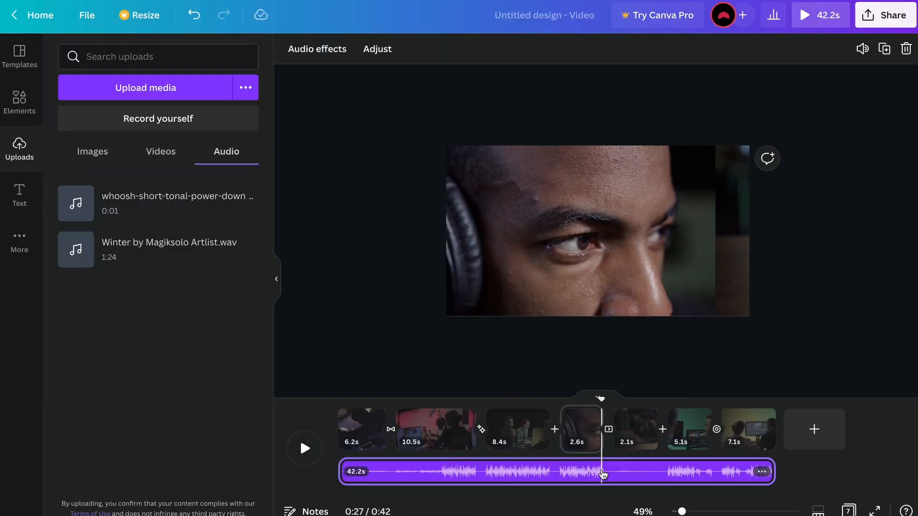
# - Look over the options offered for the music track and for the first video page
pyautogui.rightClick(602, 473)
pyautogui.click(664, 337)
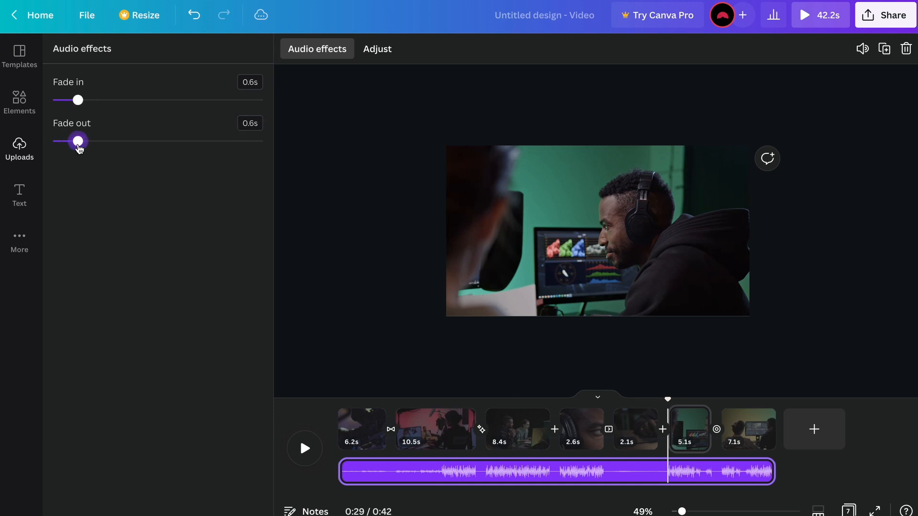
pyautogui.click(353, 427)
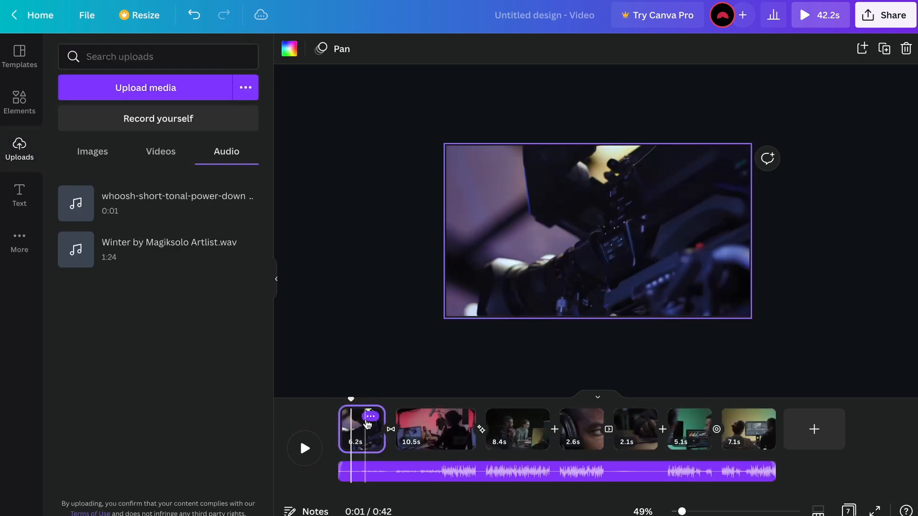
pyautogui.rightClick(368, 432)
pyautogui.click(359, 433)
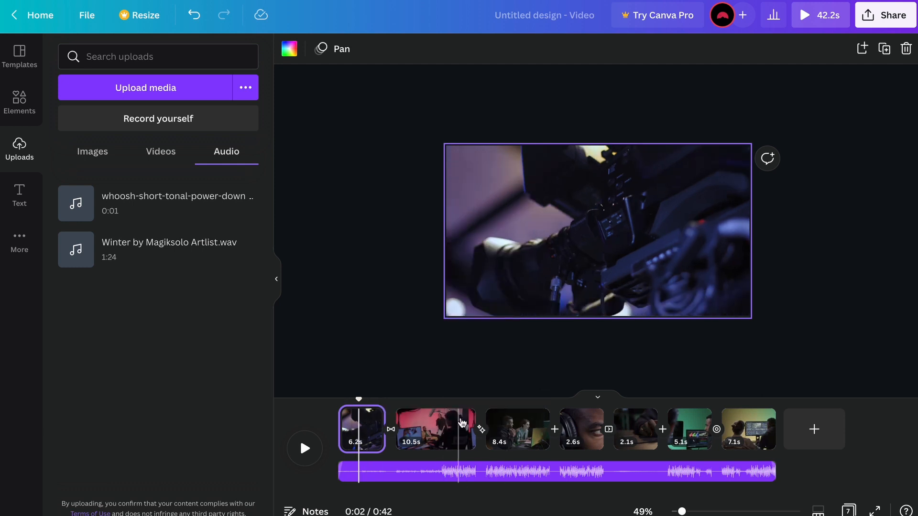
# - Play the video with its music from the middle of the film-set page
pyautogui.click(462, 419)
pyautogui.click(445, 441)
pyautogui.press('space')
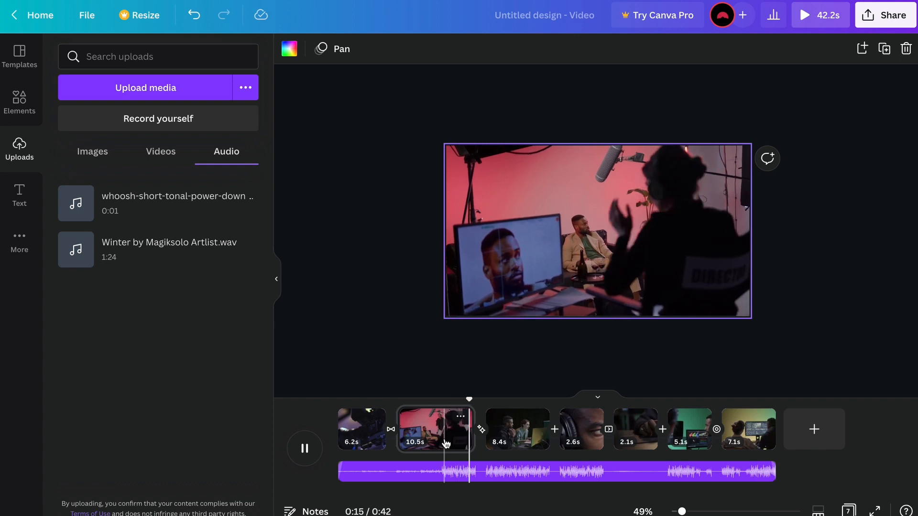
pyautogui.press('space')
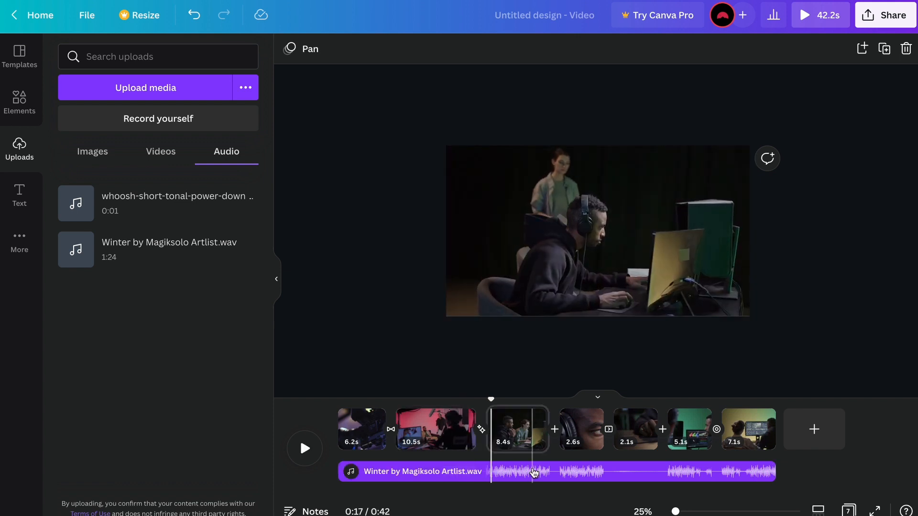
# - Add Winter by Magiksolo Artlist.wav as a second audio track starting at 0:28
pyautogui.click(623, 472)
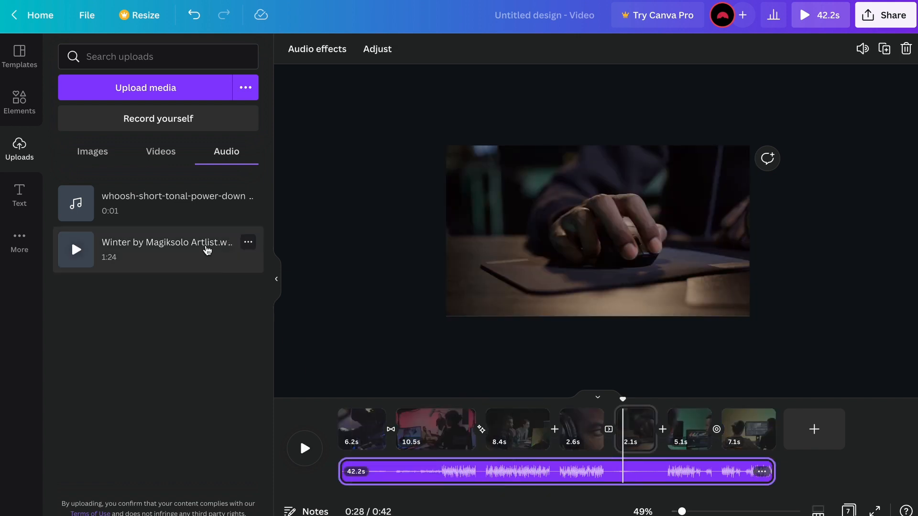
pyautogui.click(206, 249)
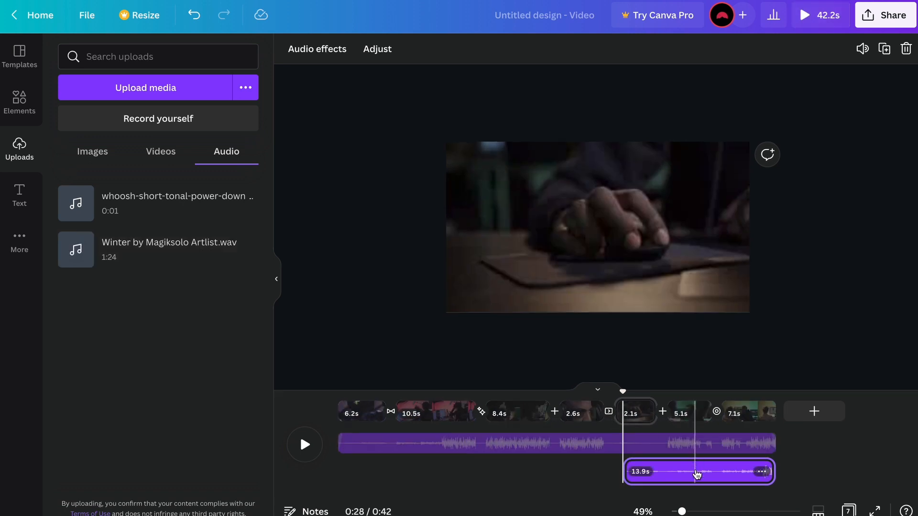
pyautogui.click(696, 474)
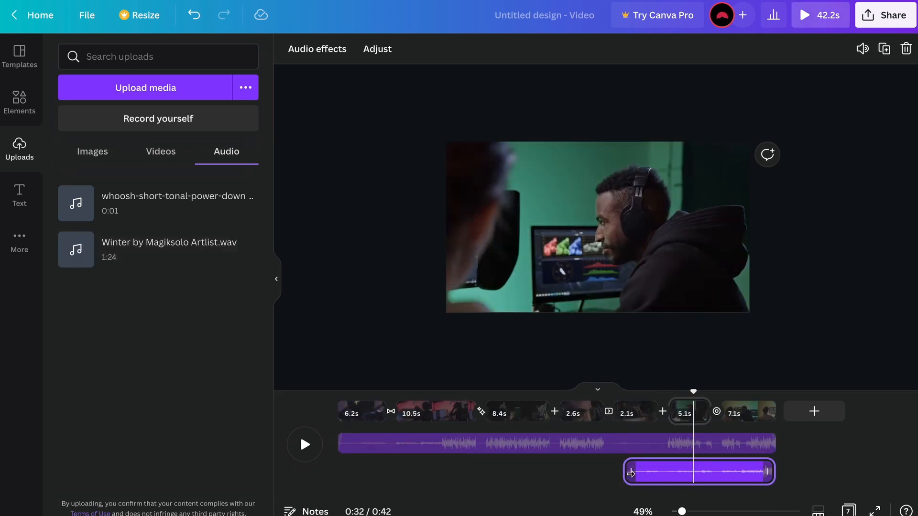
# - Move the second audio clip earlier and trim it to 1.7 s across the transition between the 2.6 s and 2.1 s pages
pyautogui.moveTo(628, 476); pyautogui.dragTo(584, 472)
pyautogui.moveTo(683, 473); pyautogui.dragTo(629, 472)
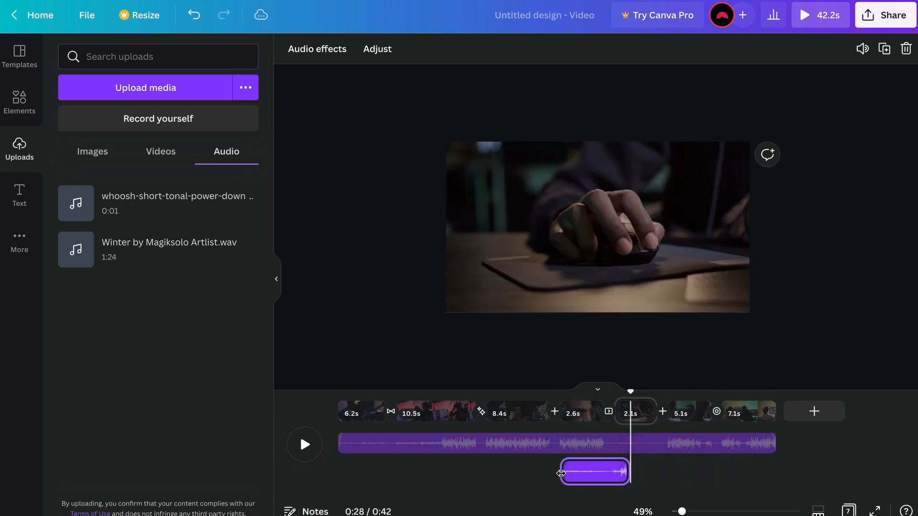
pyautogui.moveTo(562, 472); pyautogui.dragTo(594, 477)
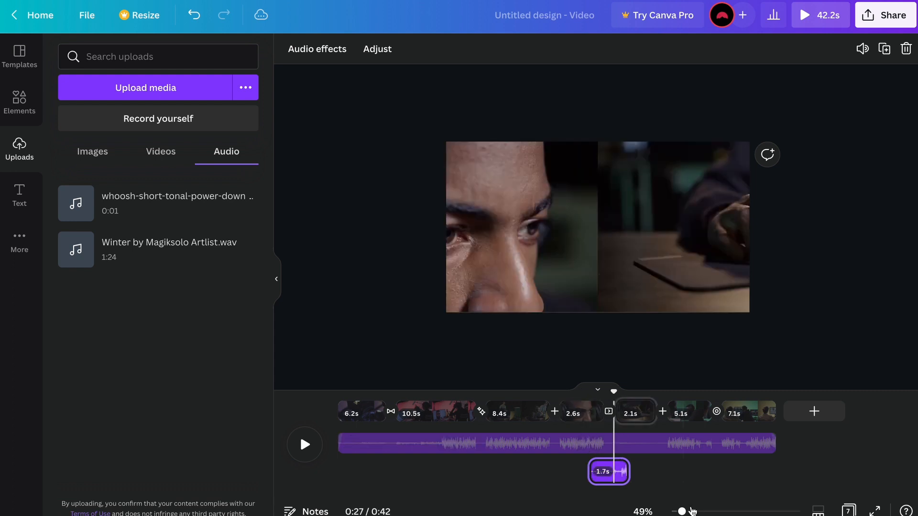
# - Position the playhead at 0:27 over the short second audio clip
pyautogui.click(691, 511)
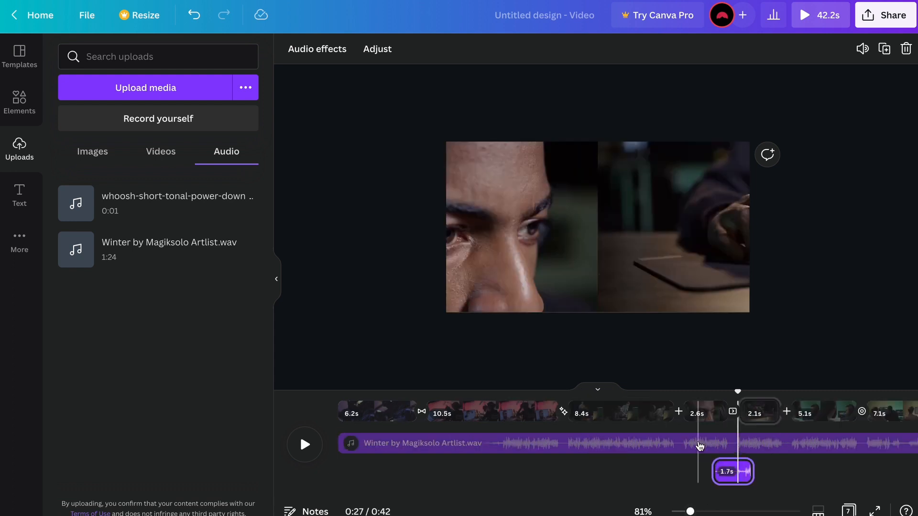
pyautogui.click(699, 447)
pyautogui.click(723, 477)
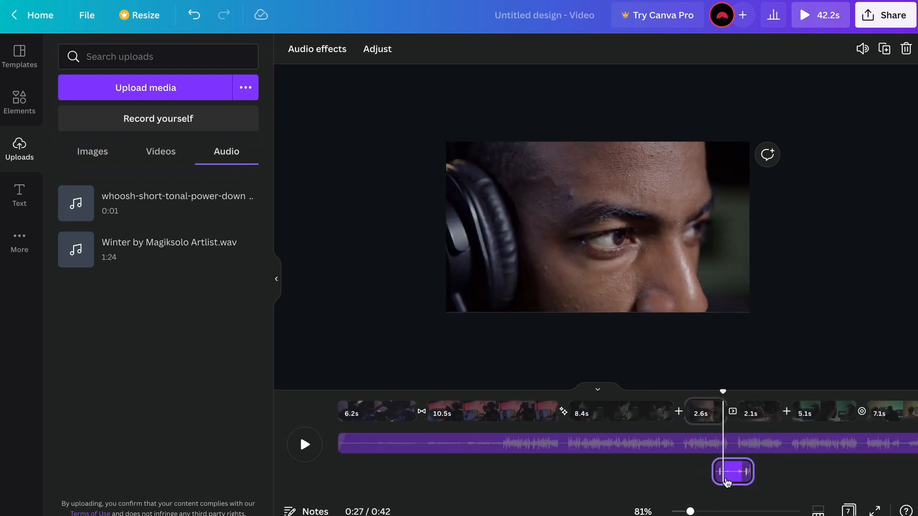
pyautogui.click(733, 450)
pyautogui.hscroll(2, 765, 478)
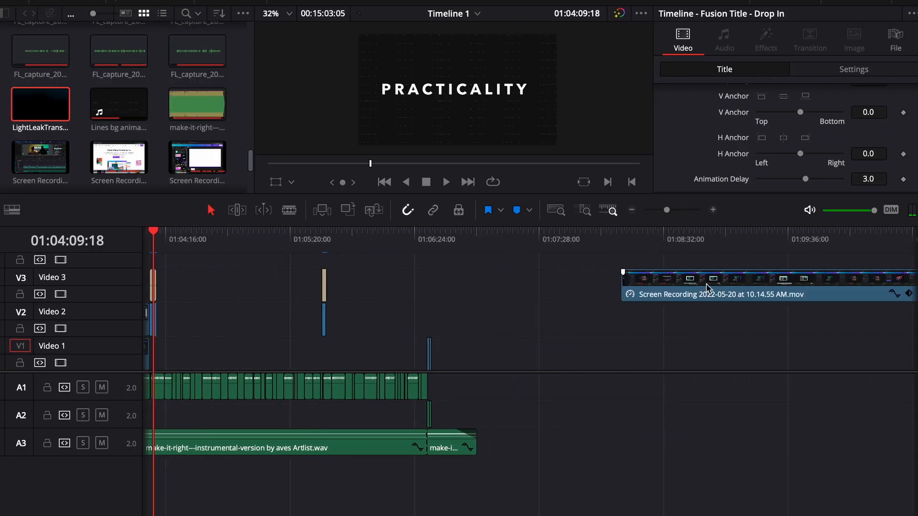
# - Switch to DaVinci Resolve and move the Screen Recording 2022-05-20 at 10.14.55 AM.mov clip much earlier on the timeline
pyautogui.moveTo(707, 287); pyautogui.dragTo(457, 305)
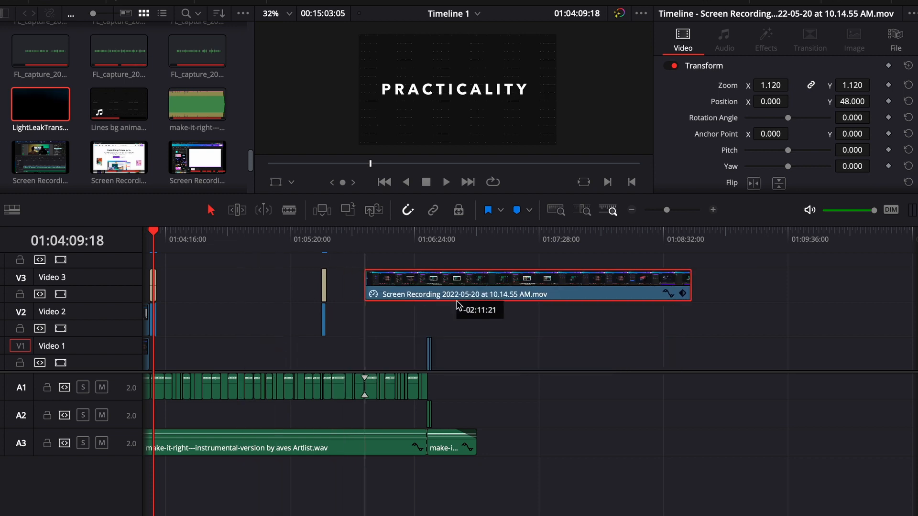
pyautogui.hscroll(-5, 550, 330)
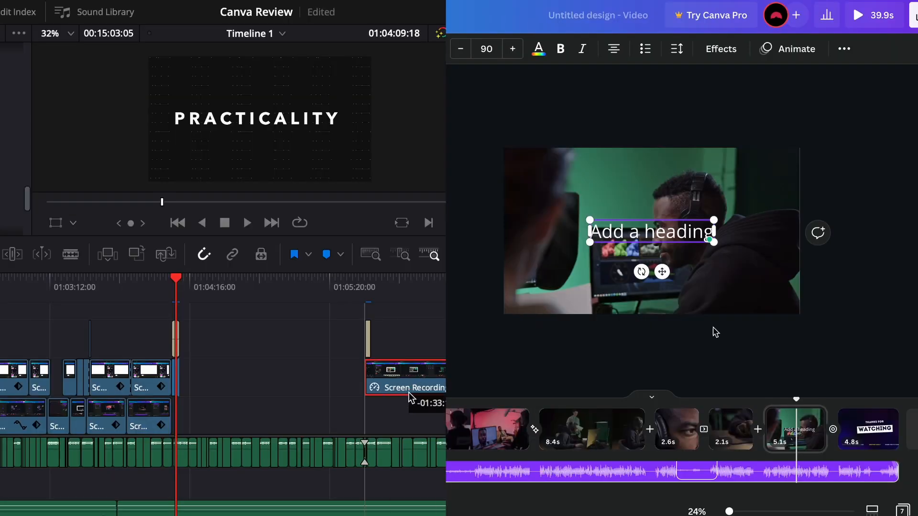
pyautogui.moveTo(415, 390); pyautogui.dragTo(244, 425)
pyautogui.hscroll(-5, 244, 424)
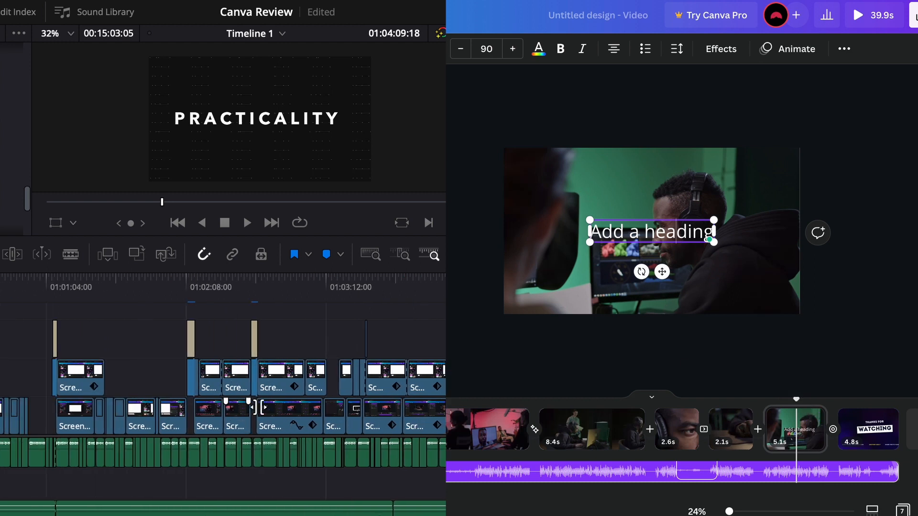
pyautogui.hscroll(5, 244, 425)
# - Switch to Canva and examine the photo and page animations available for the 5.3 s green-screen clip
pyautogui.scroll(-3, 222, 425)
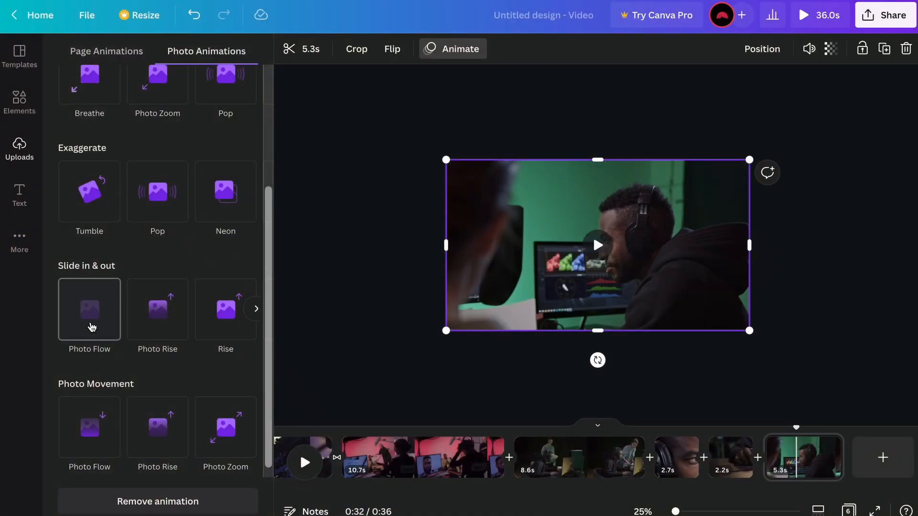
pyautogui.scroll(-1, 158, 354)
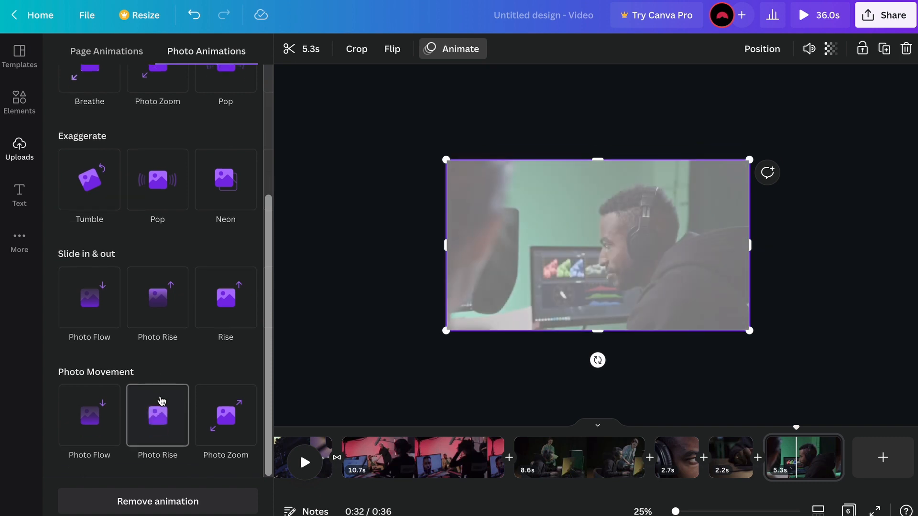
pyautogui.click(125, 51)
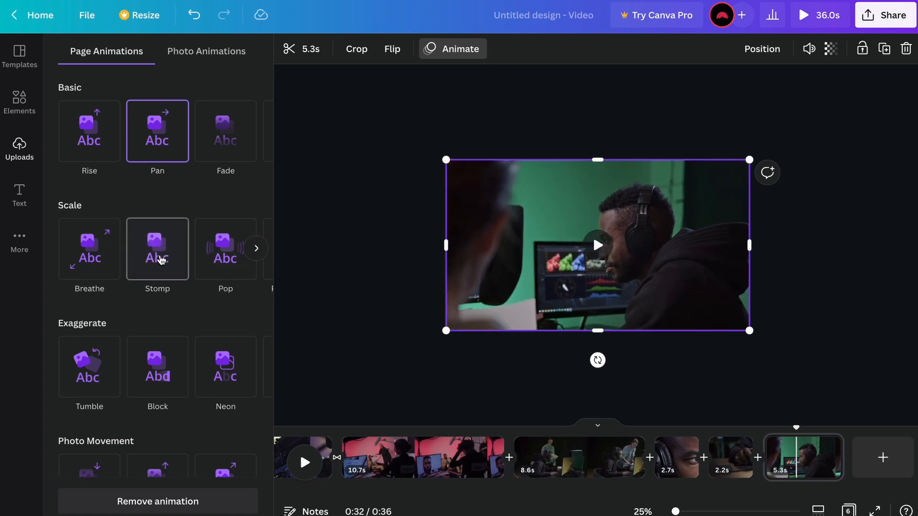
pyautogui.moveTo(108, 318); pyautogui.dragTo(378, 462)
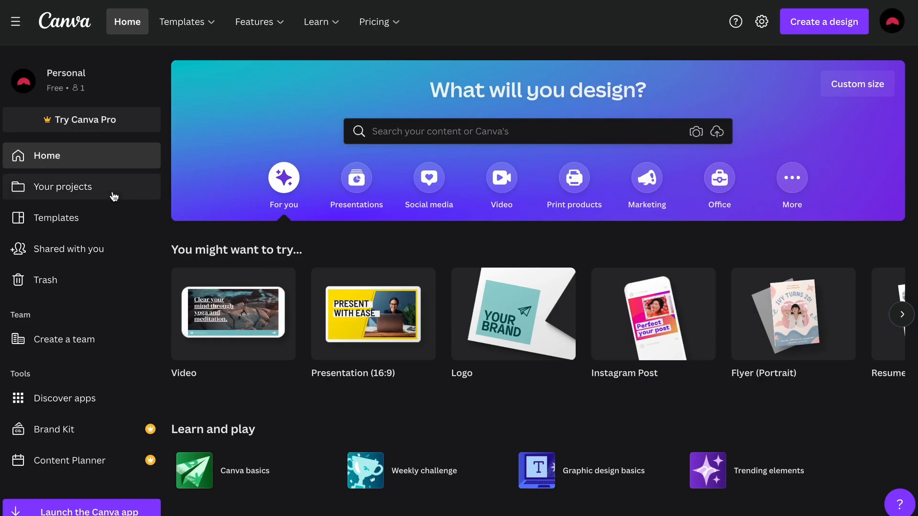
# - Open Your projects from the Canva home page and look through the saved designs
pyautogui.click(114, 197)
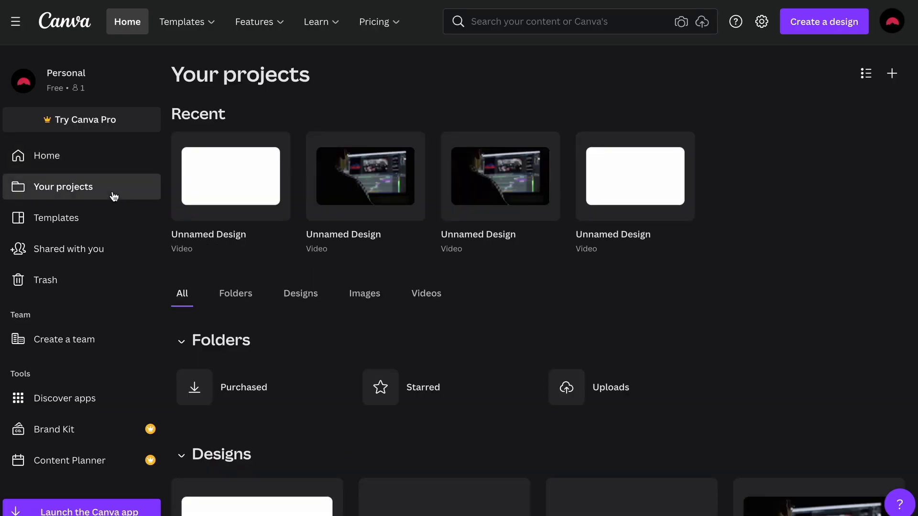
pyautogui.scroll(-8, 524, 185)
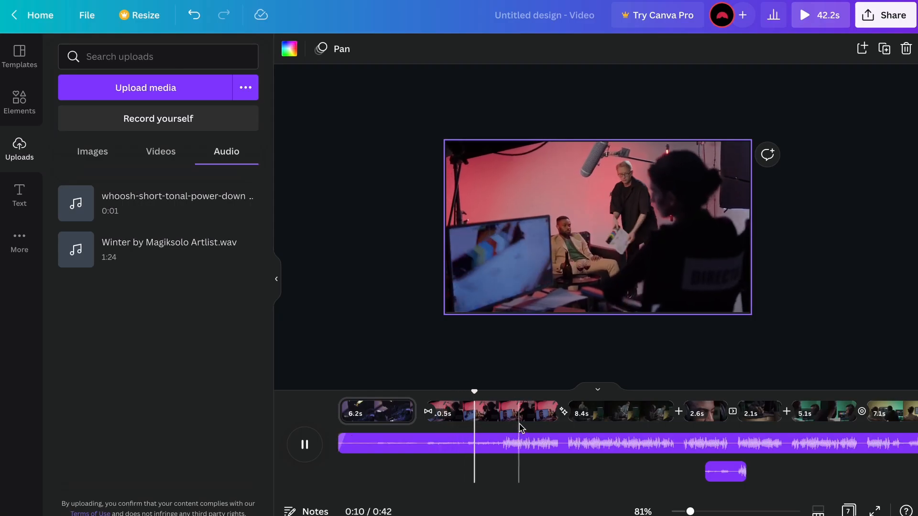
# - Play the video in sections across its page transitions and stop at 0:38 on the final 7.1 s page
pyautogui.click(545, 416)
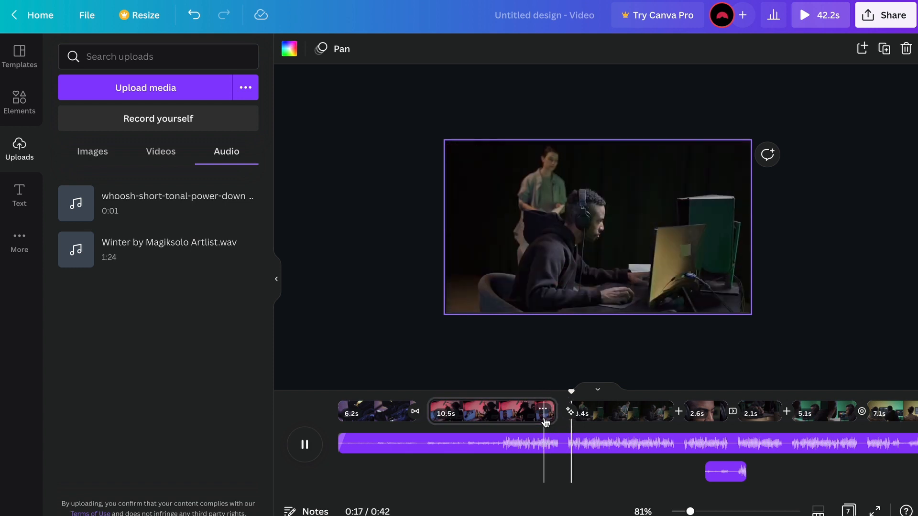
pyautogui.click(717, 424)
pyautogui.press('space')
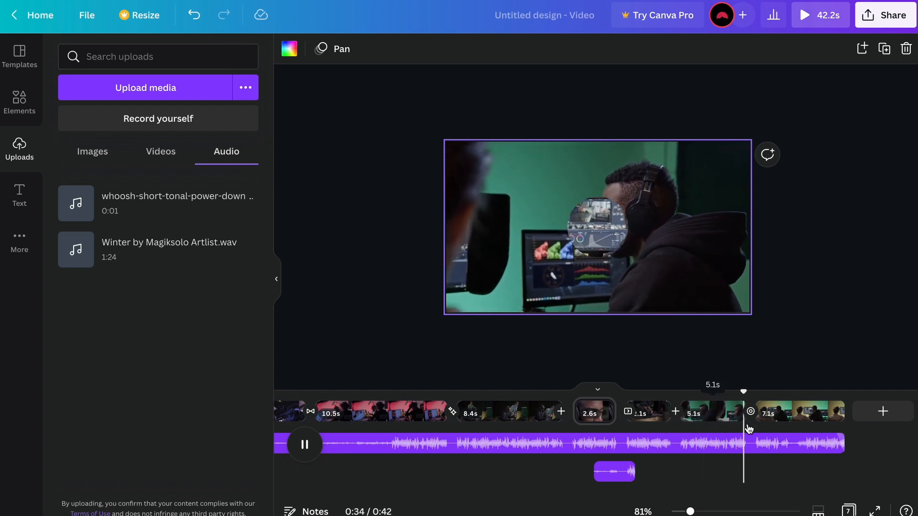
pyautogui.click(793, 419)
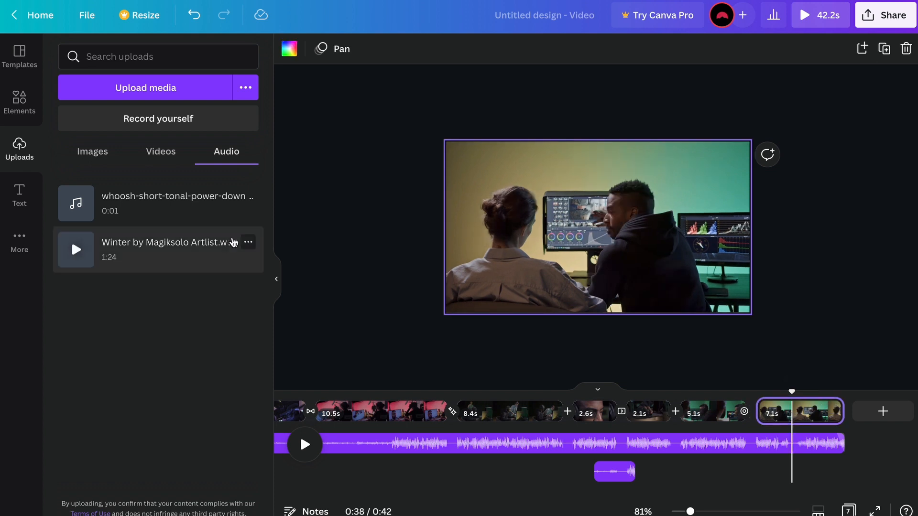
# - Look through the text styles and font combinations available for the video
pyautogui.click(19, 194)
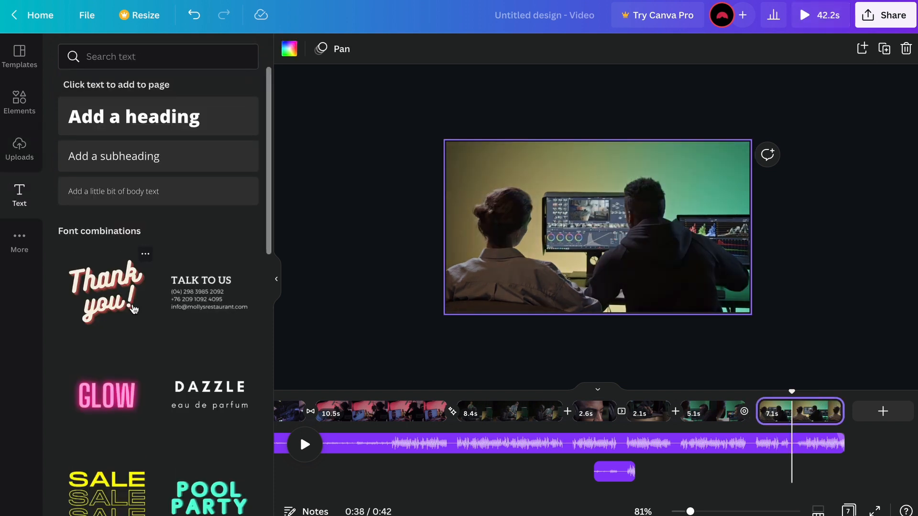
pyautogui.scroll(-3, 134, 308)
pyautogui.scroll(-8, 134, 308)
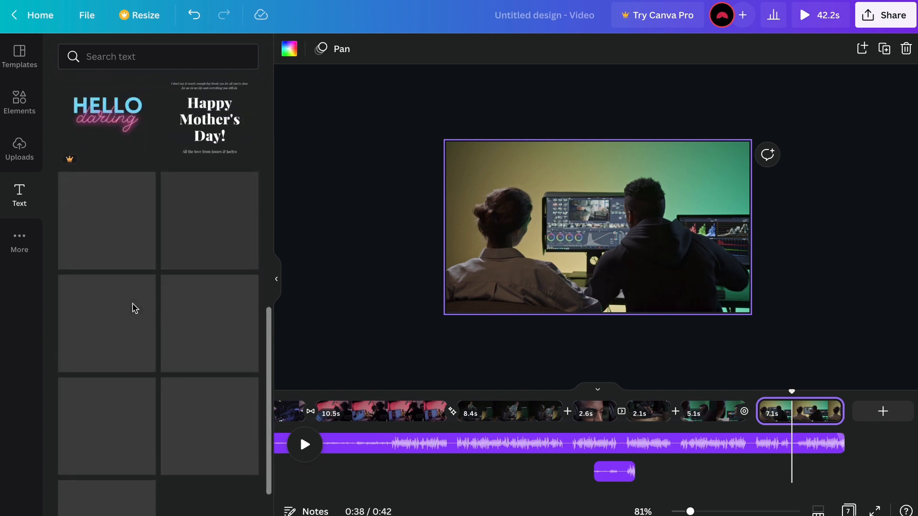
pyautogui.scroll(3, 134, 309)
pyautogui.scroll(8, 135, 308)
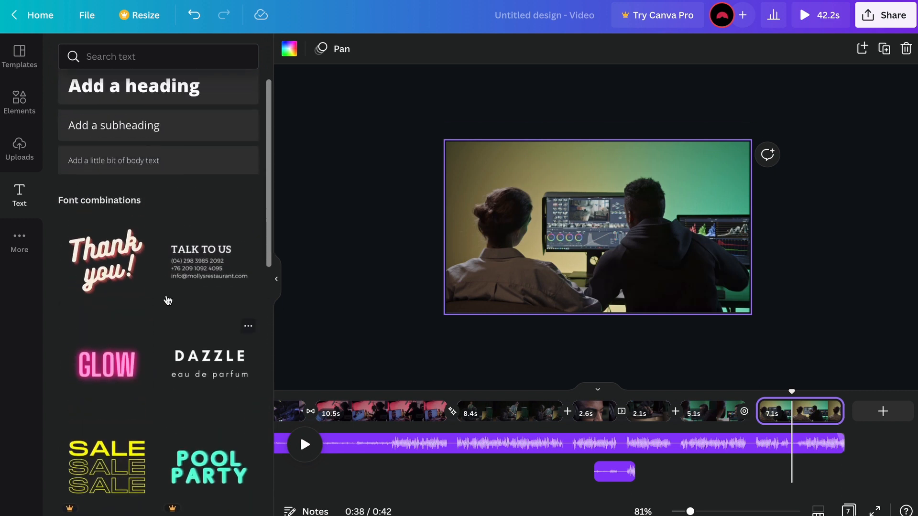
# - Look through the library elements, including graphics, stickers, photos, videos and audio
pyautogui.click(27, 151)
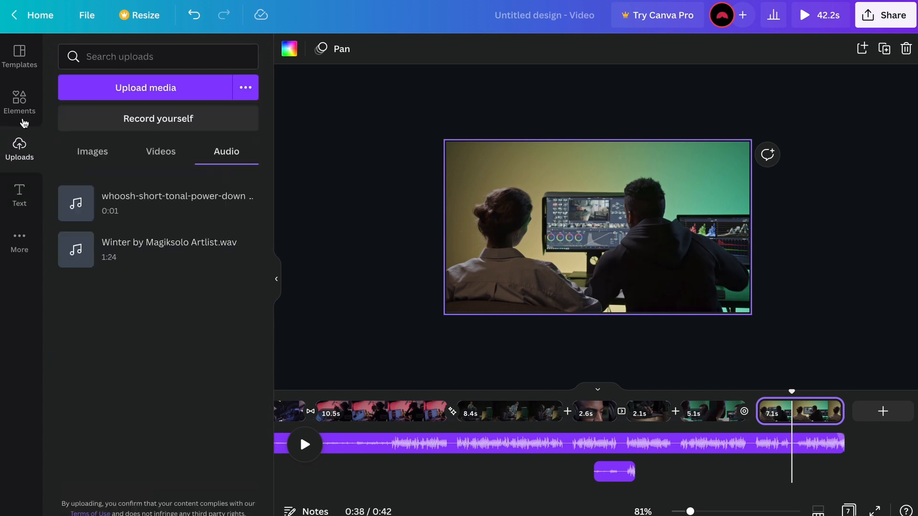
pyautogui.click(19, 105)
pyautogui.scroll(-1, 145, 228)
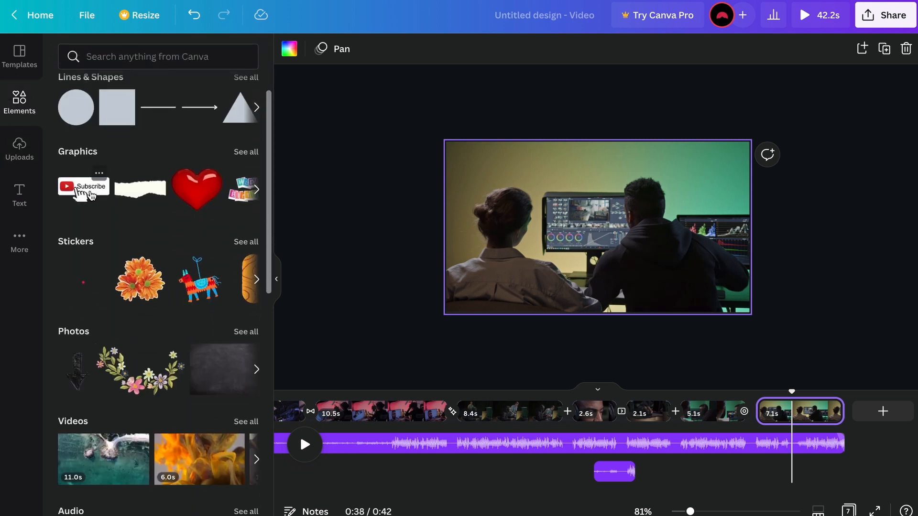
pyautogui.scroll(-2, 89, 190)
pyautogui.scroll(-3, 89, 190)
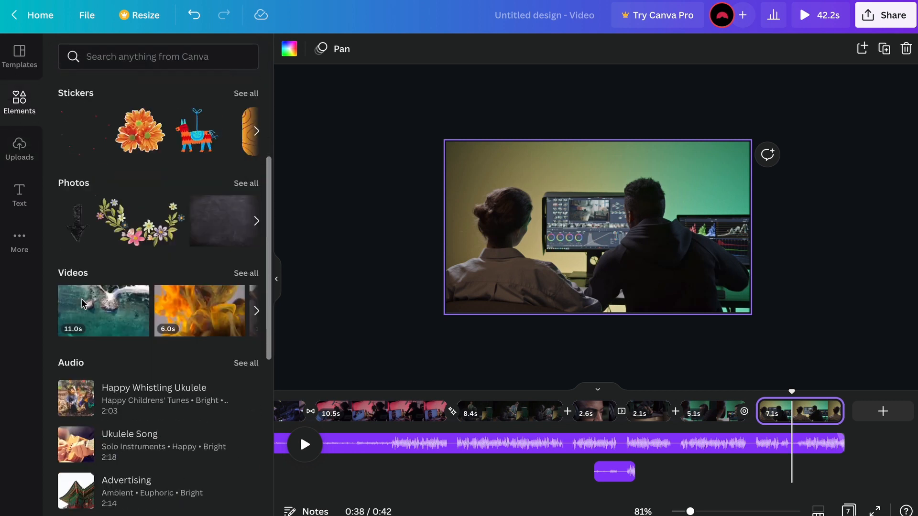
pyautogui.scroll(6, 170, 100)
pyautogui.hscroll(5, 177, 94)
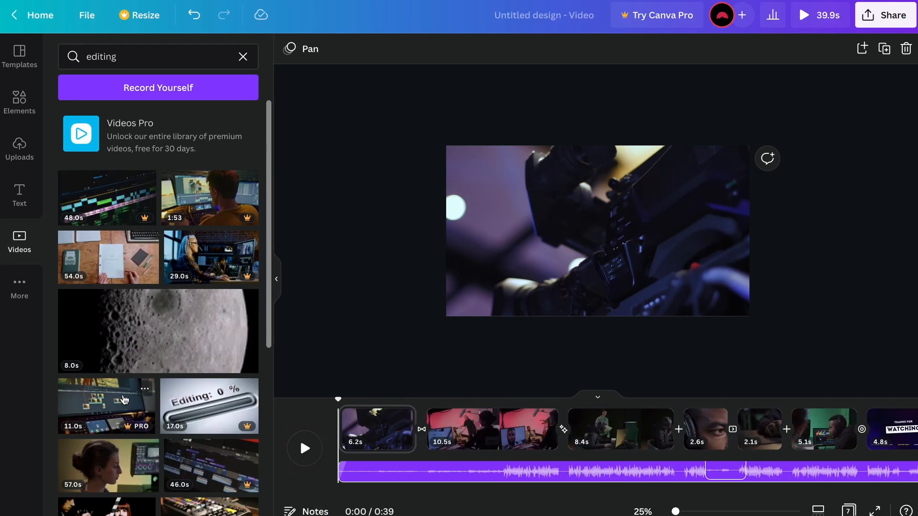
# - Look through the stock video results for "editing", checking which clips are free and which are Pro
pyautogui.scroll(-3, 124, 399)
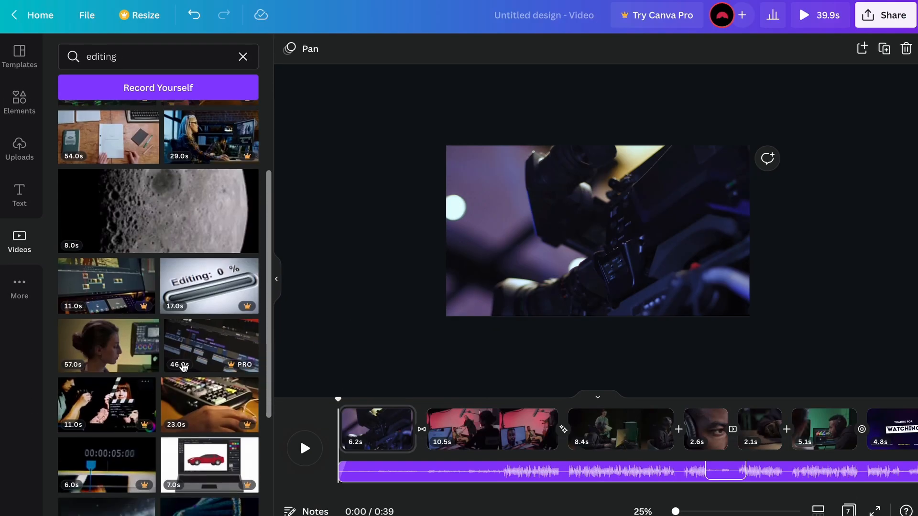
pyautogui.scroll(-3, 139, 427)
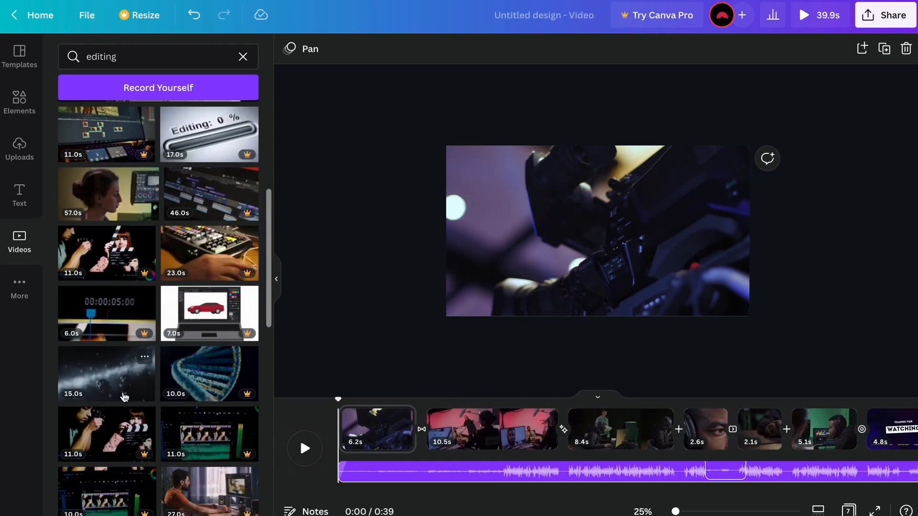
pyautogui.scroll(-1, 203, 381)
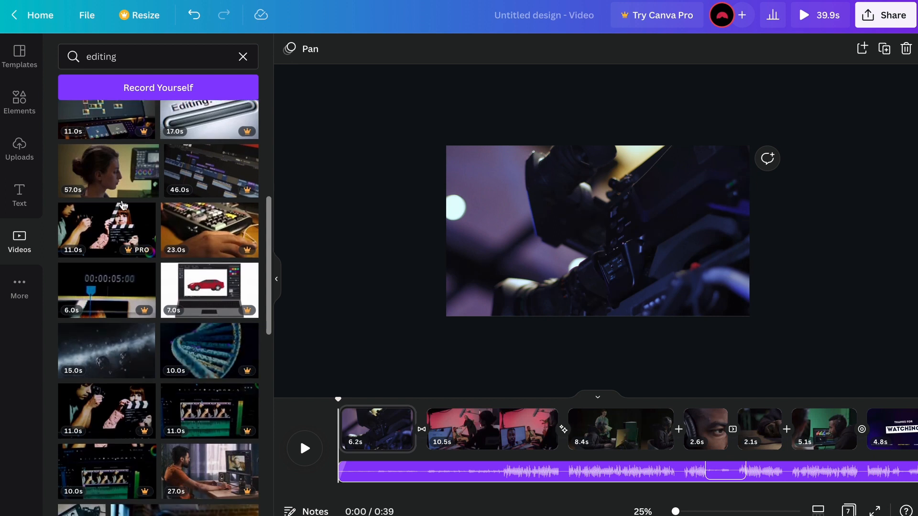
pyautogui.click(20, 287)
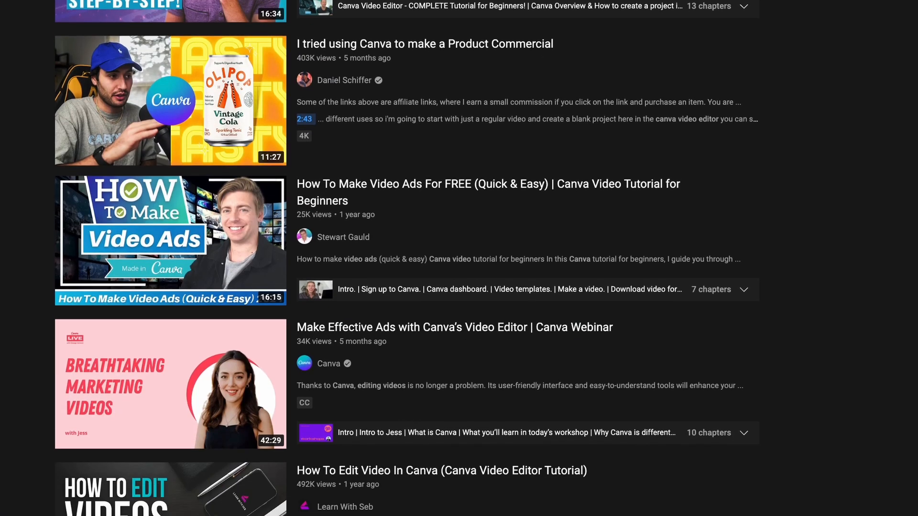
# - Switch to YouTube and look through the search results for Canva video editor tutorials
pyautogui.scroll(-15, 407, 259)
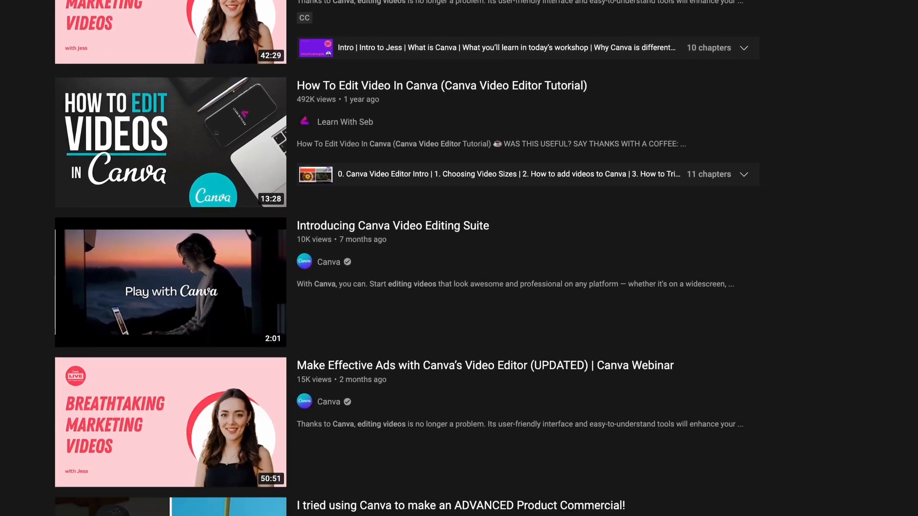
pyautogui.scroll(-15, 407, 258)
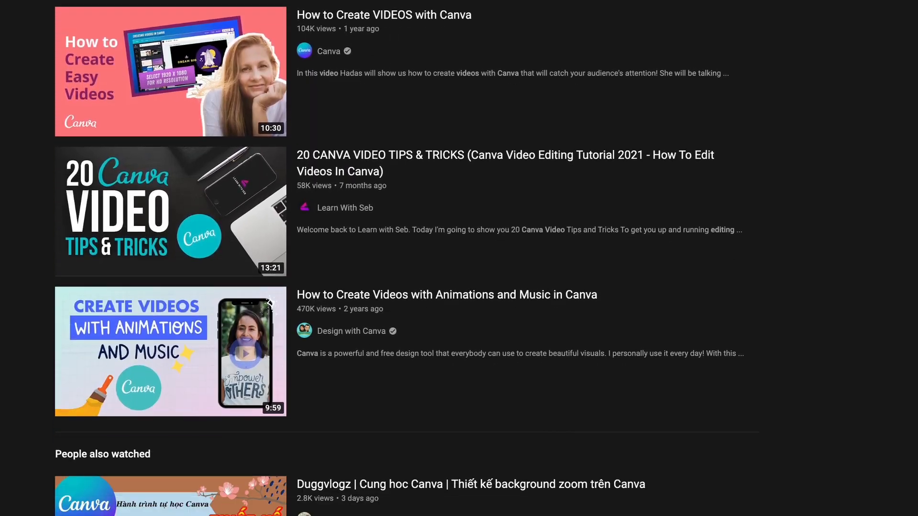
pyautogui.scroll(-15, 407, 258)
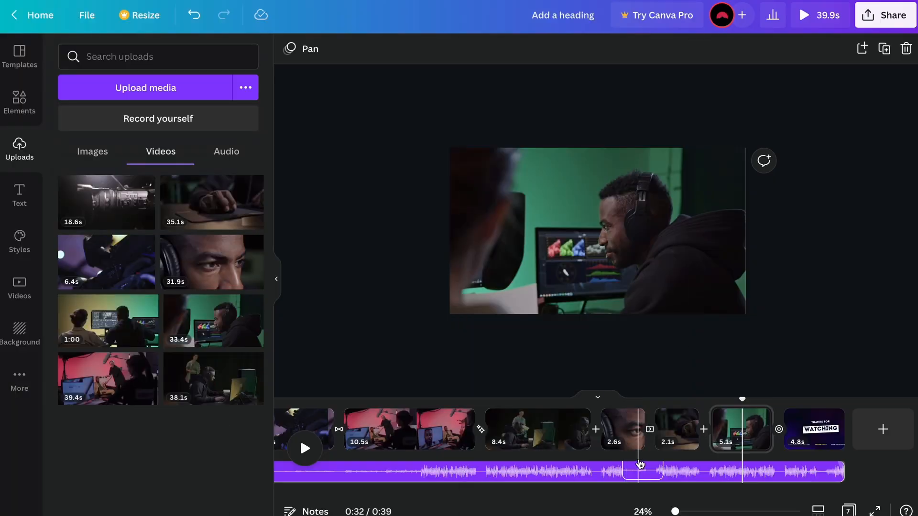
# - Switch to the Canva design, expand its audio tracks and download all 7 pages as an MP4 video
pyautogui.click(642, 471)
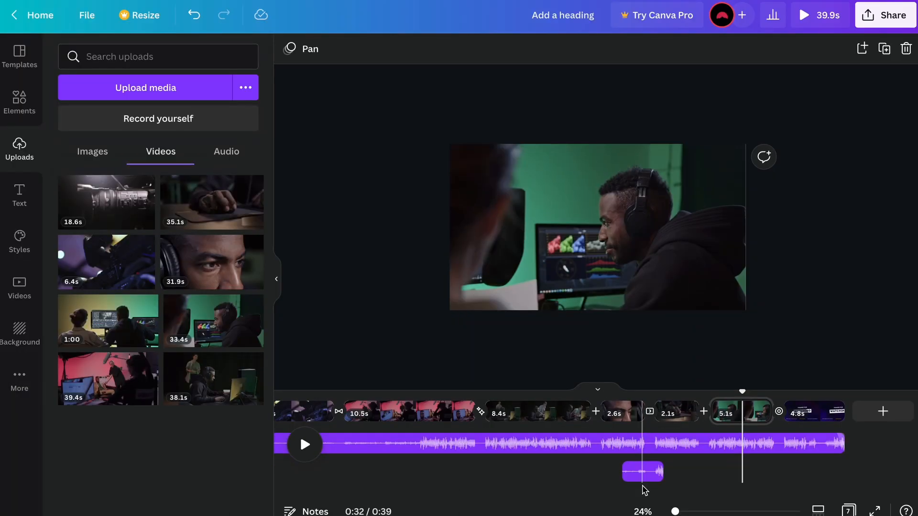
pyautogui.click(887, 18)
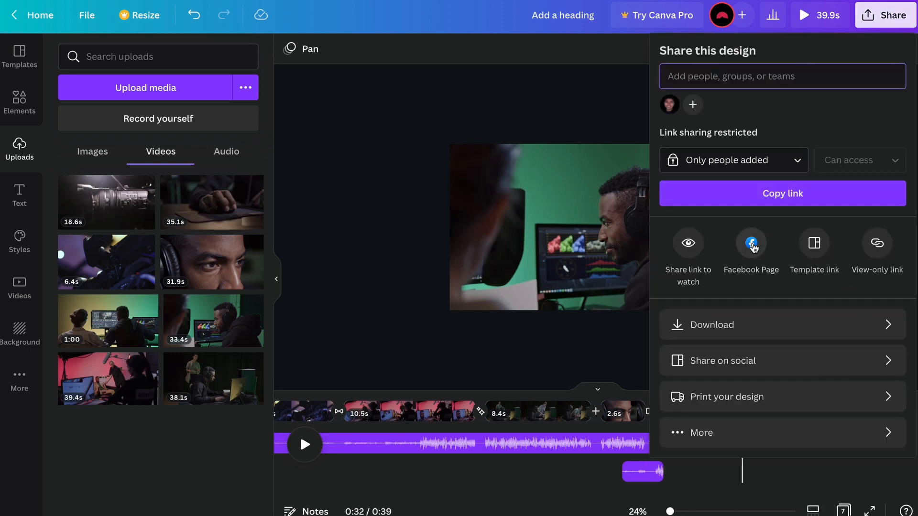
pyautogui.click(736, 325)
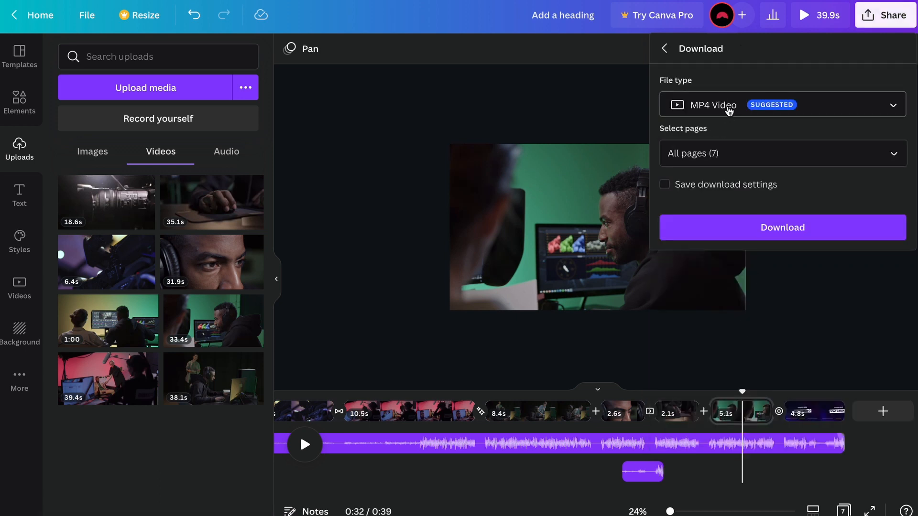
pyautogui.click(729, 111)
pyautogui.click(856, 98)
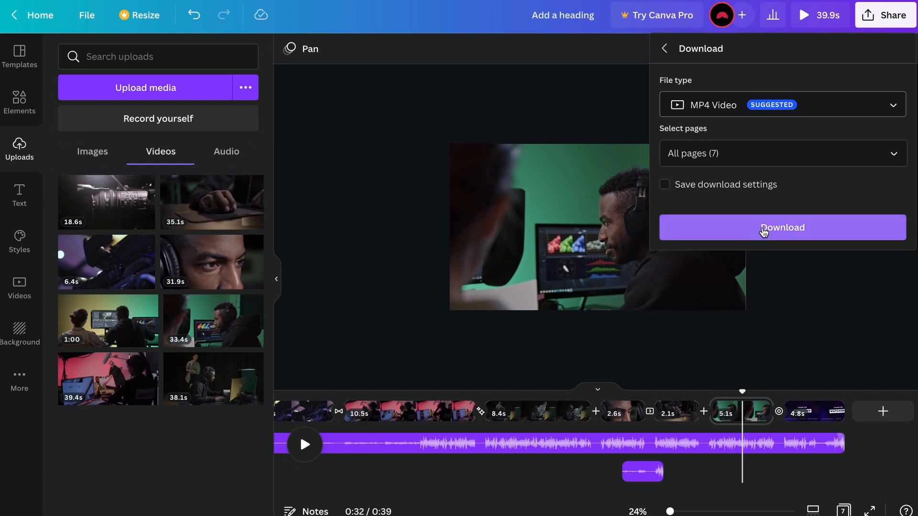
pyautogui.click(763, 229)
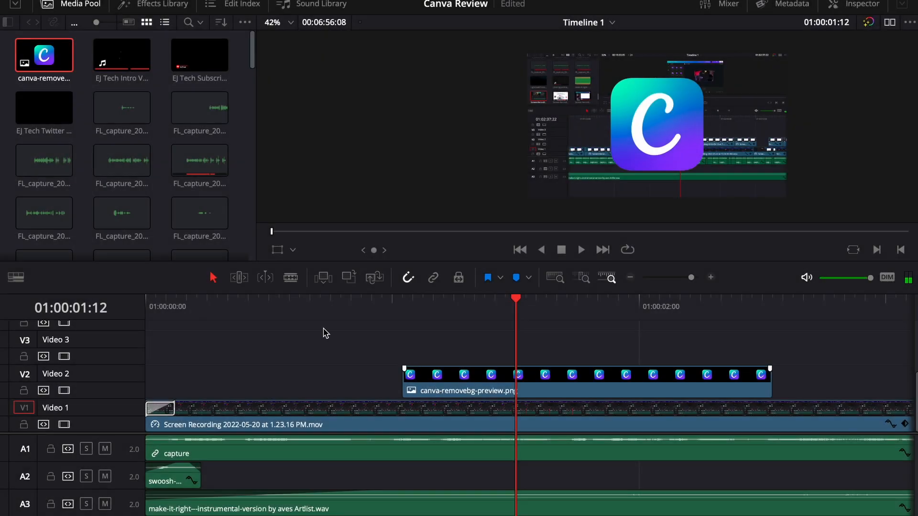
# - Switch to DaVinci Resolve and shift the canva-removebg-preview.png clip on Video 2 earlier to start at 01:00:00:23, checking the timing in playback
pyautogui.press('space')
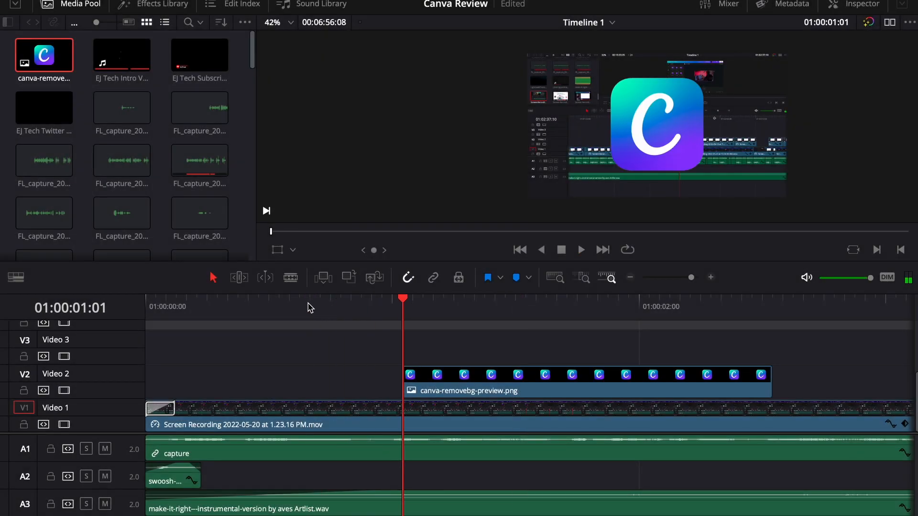
pyautogui.click(308, 305)
pyautogui.press('space')
pyautogui.moveTo(439, 380); pyautogui.dragTo(434, 387)
pyautogui.click(329, 307)
pyautogui.press('space')
pyautogui.click(212, 317)
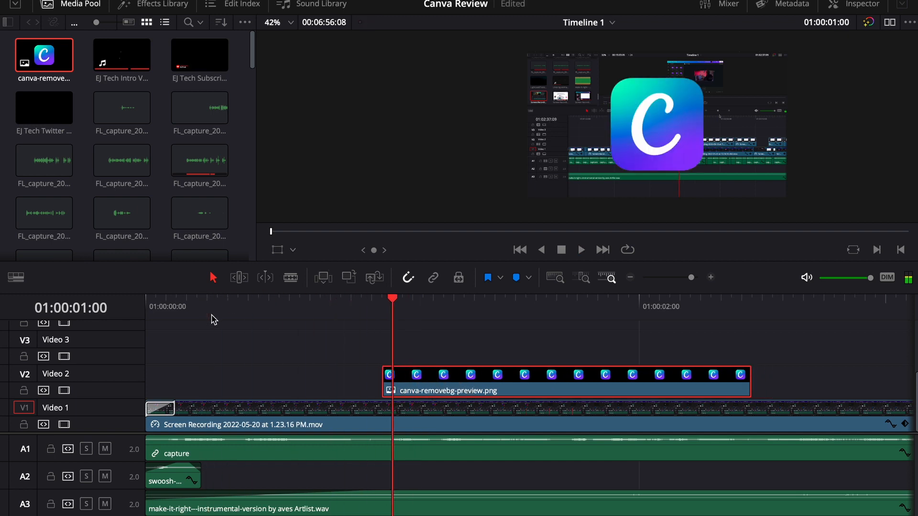
# - Add the Zoom In transition to the start of the canva-removebg-preview.png clip and play it back
pyautogui.click(133, 5)
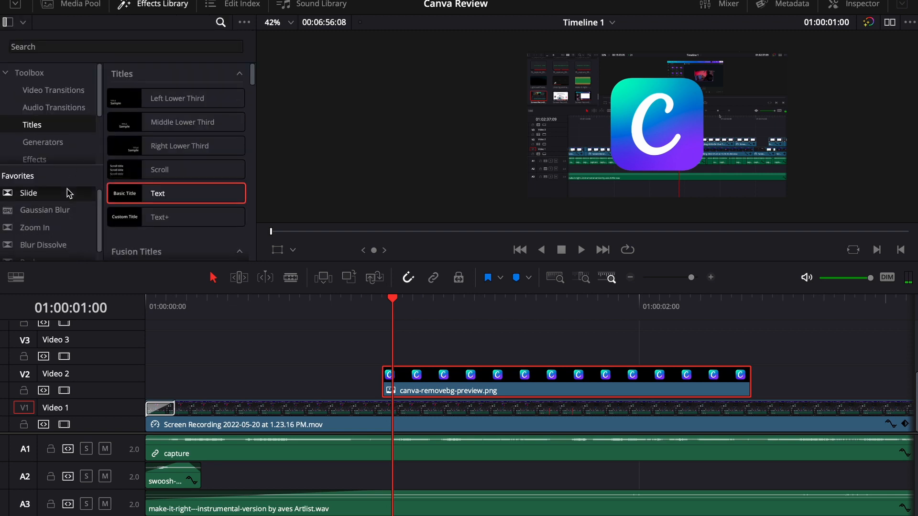
pyautogui.scroll(-1, 69, 193)
pyautogui.moveTo(54, 224); pyautogui.dragTo(439, 379)
pyautogui.press('Left')
pyautogui.press('space')
pyautogui.press('Up')
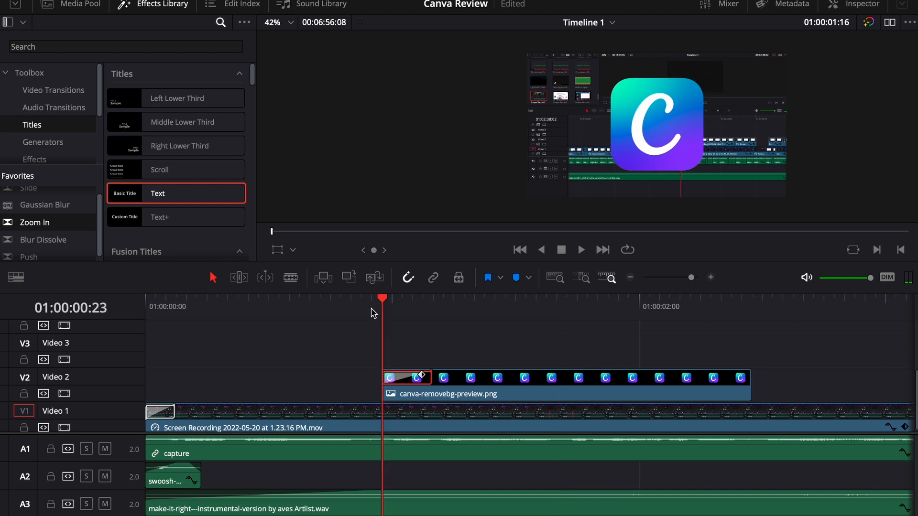
pyautogui.press('space')
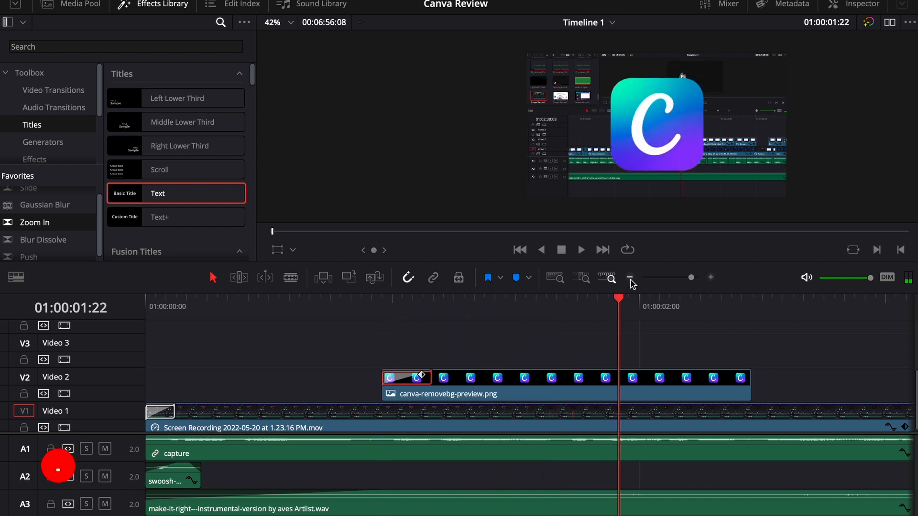
# - Extend the end of the canva-removebg-preview.png clip on Video 2 to 01:00:02:23
pyautogui.click(630, 278)
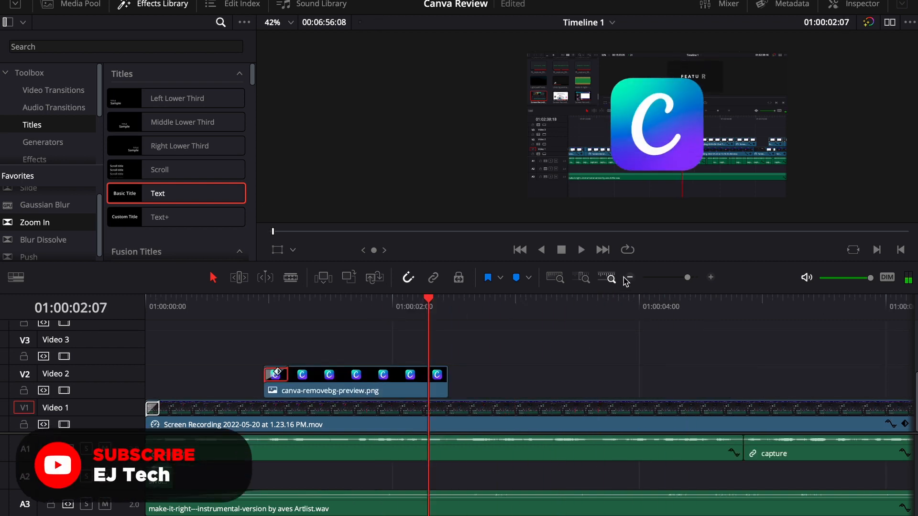
pyautogui.moveTo(448, 383); pyautogui.dragTo(511, 385)
pyautogui.press('space')
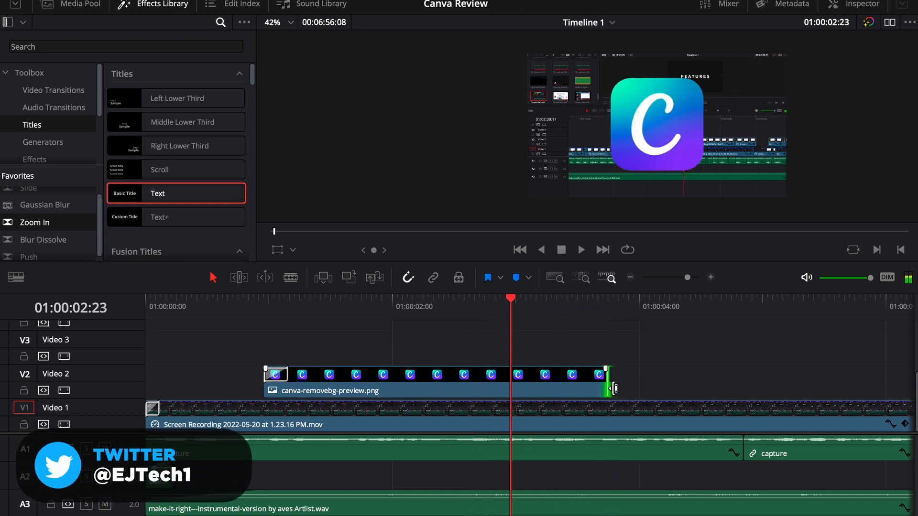
pyautogui.moveTo(614, 388); pyautogui.dragTo(490, 382)
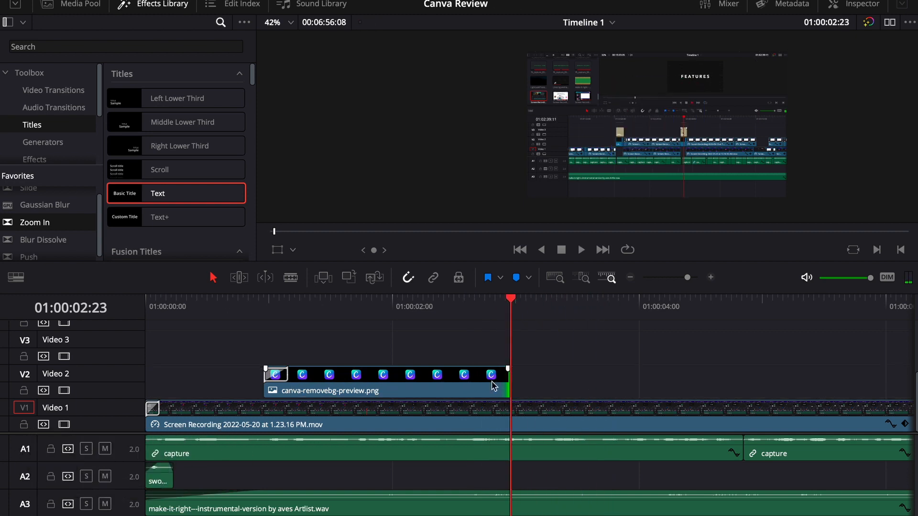